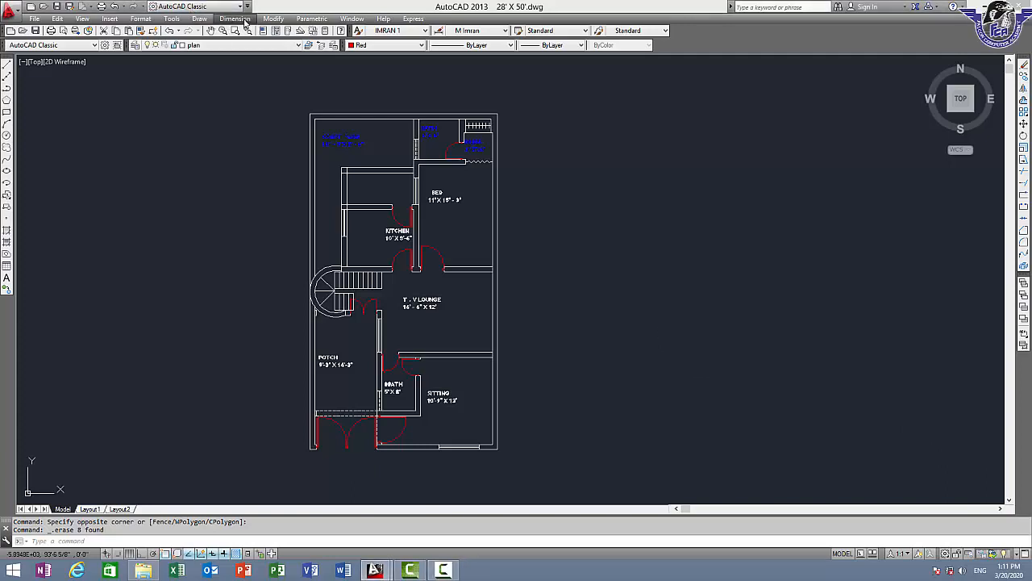
pyautogui.click(242, 19)
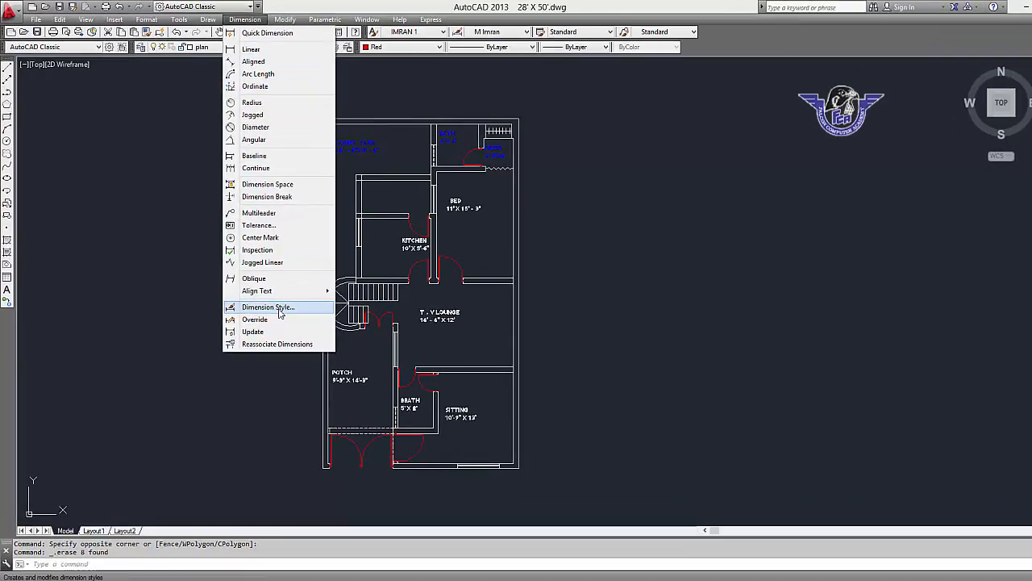
pyautogui.click(257, 295)
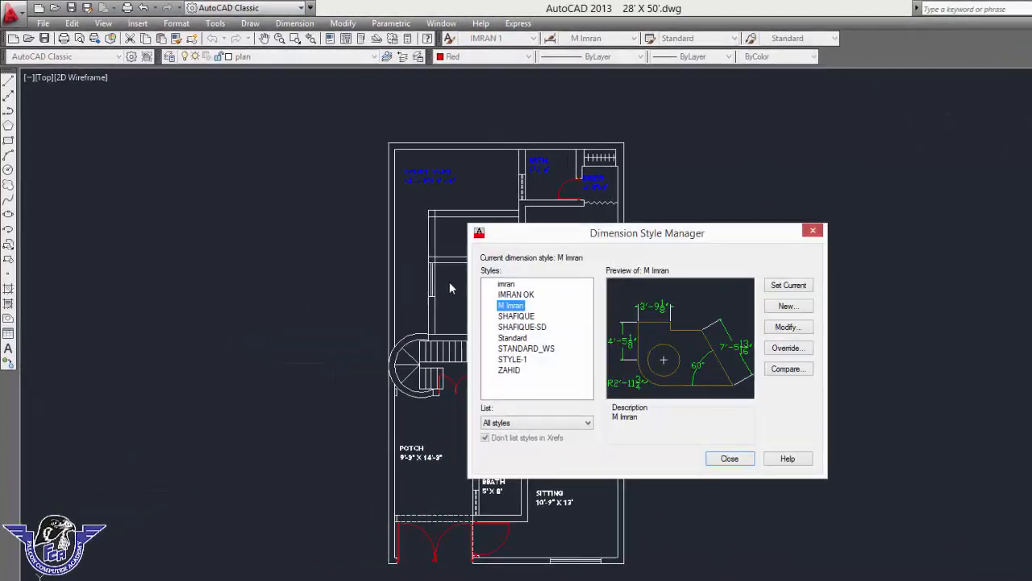
pyautogui.moveTo(733, 237); pyautogui.dragTo(834, 160)
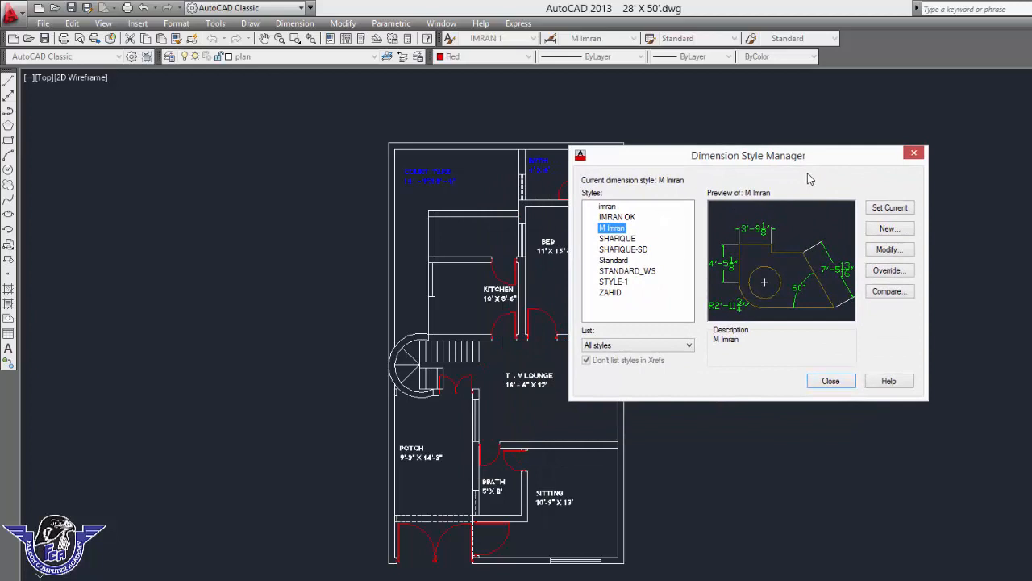
pyautogui.press('Escape')
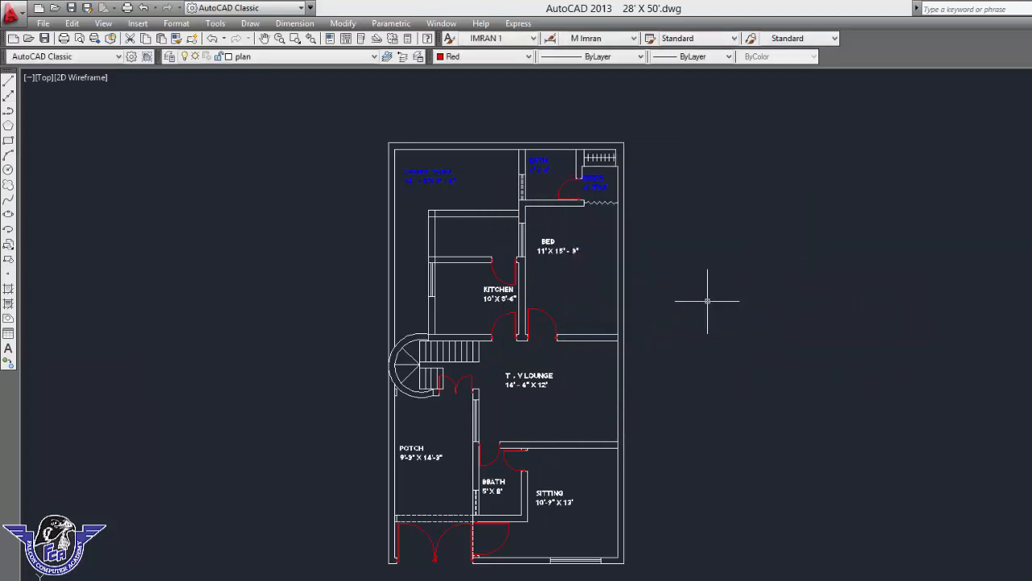
# Modify the current dimension style so the dimension lines' color, linetype and lineweight are all ByLayer
pyautogui.write('d')
pyautogui.press('Return')
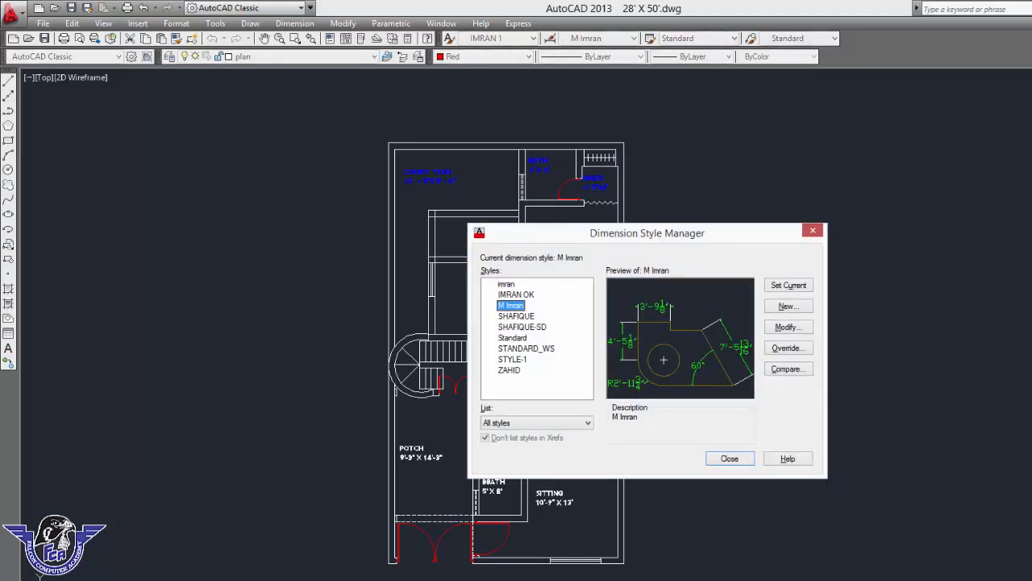
pyautogui.click(786, 326)
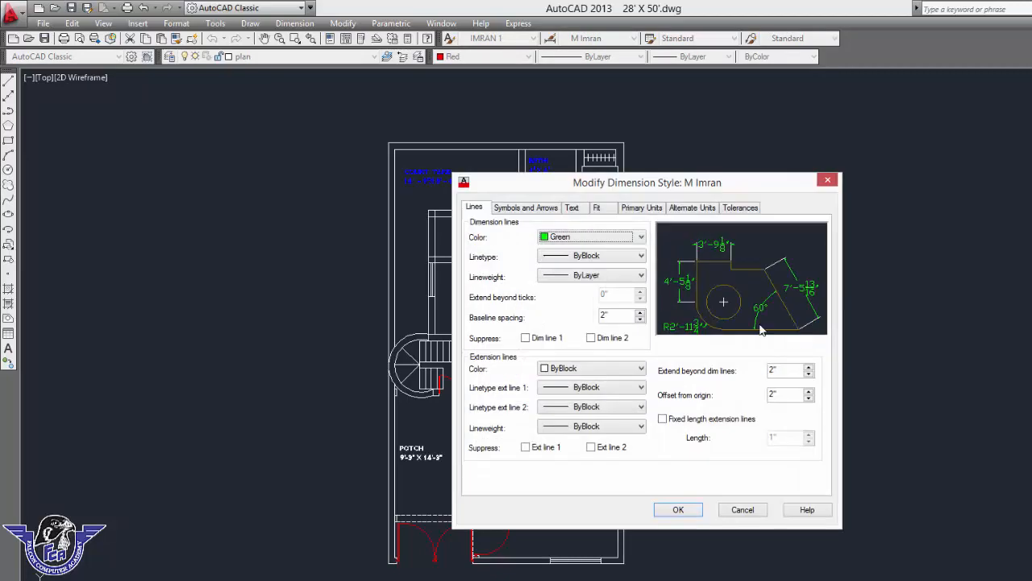
pyautogui.click(478, 212)
pyautogui.click(589, 239)
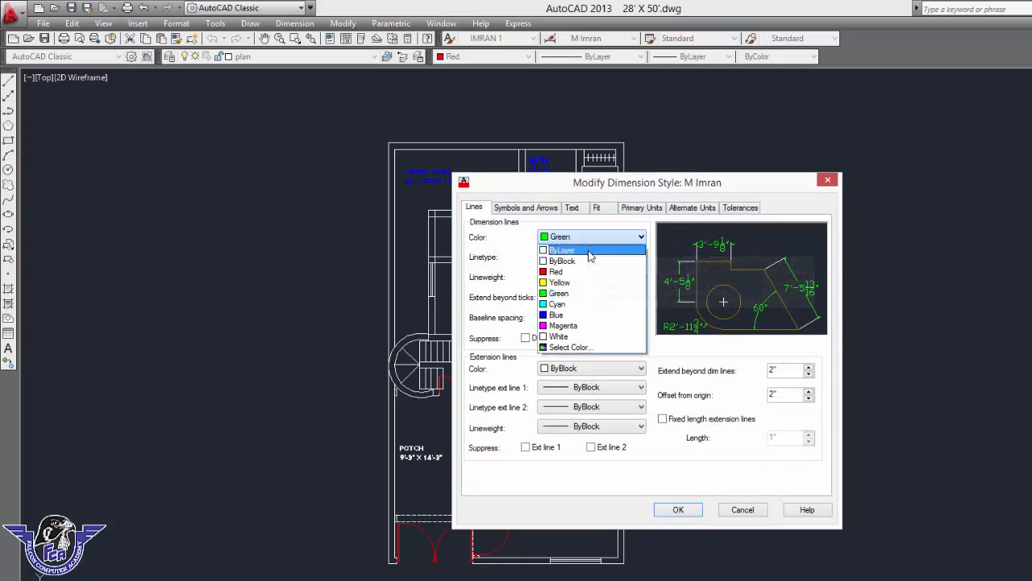
pyautogui.click(590, 250)
pyautogui.click(591, 255)
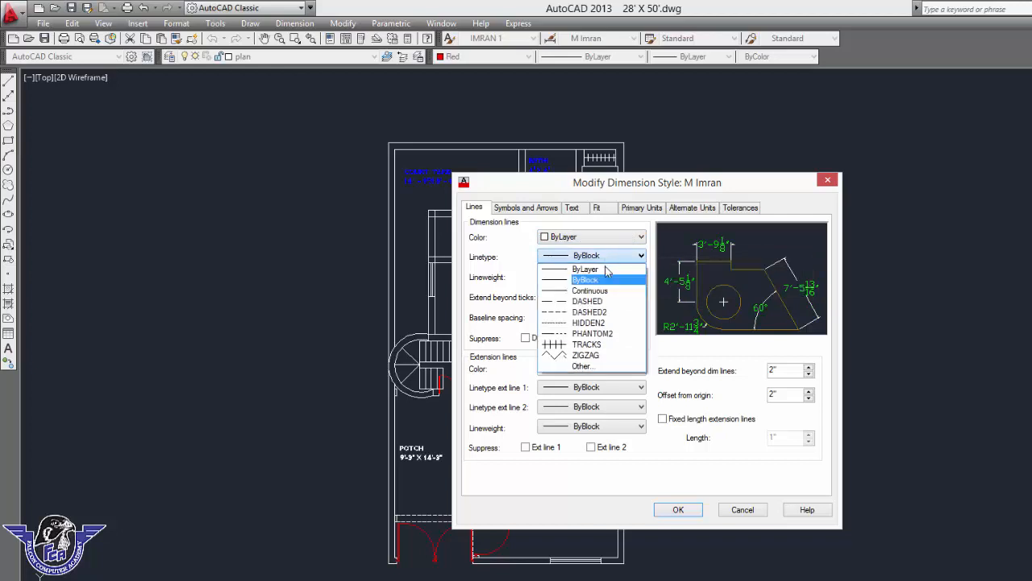
pyautogui.click(605, 278)
pyautogui.click(606, 277)
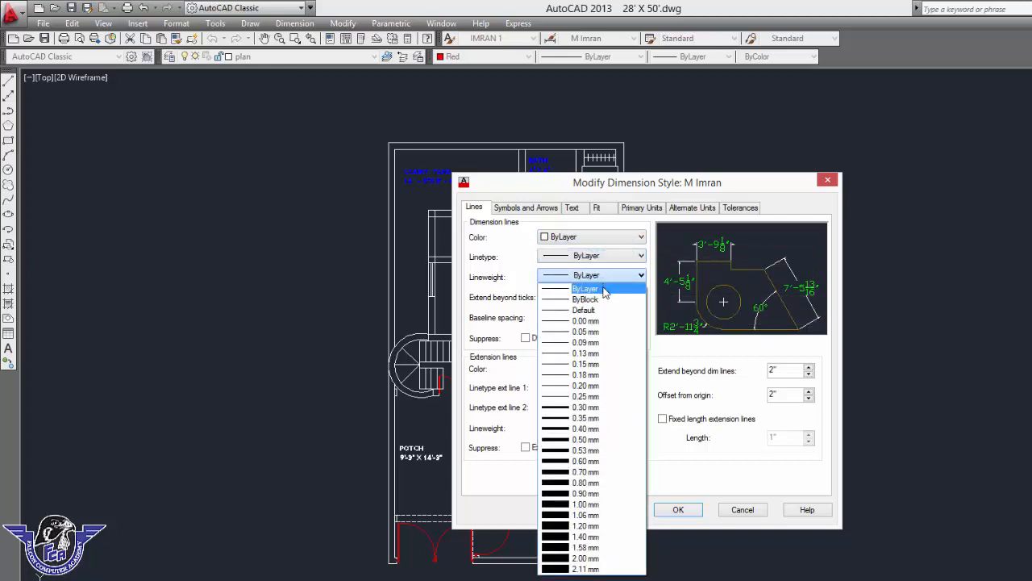
pyautogui.click(605, 290)
# Set the extension lines' color, both extension linetypes and their lineweight to ByLayer
pyautogui.click(574, 371)
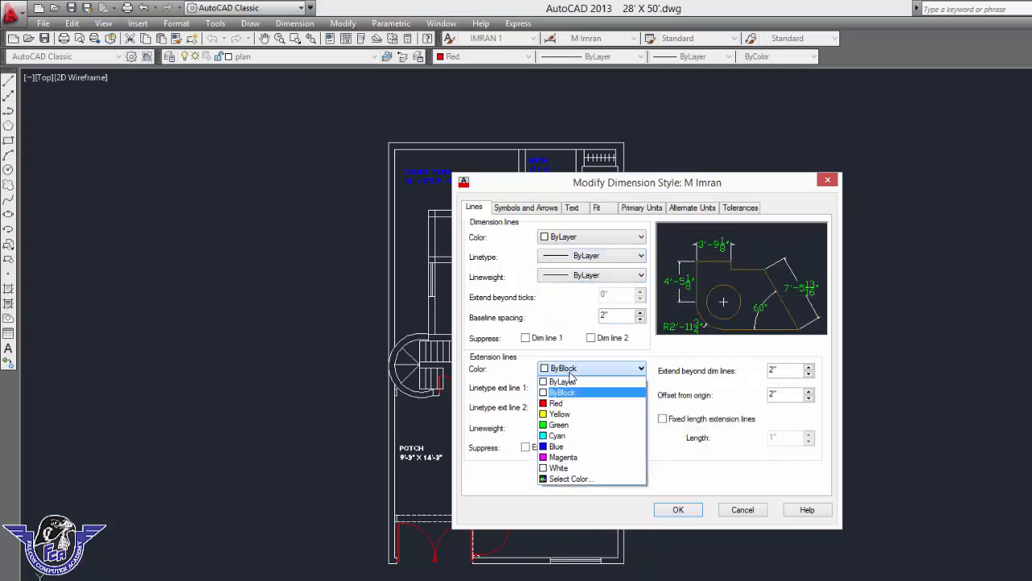
pyautogui.click(589, 386)
pyautogui.click(589, 389)
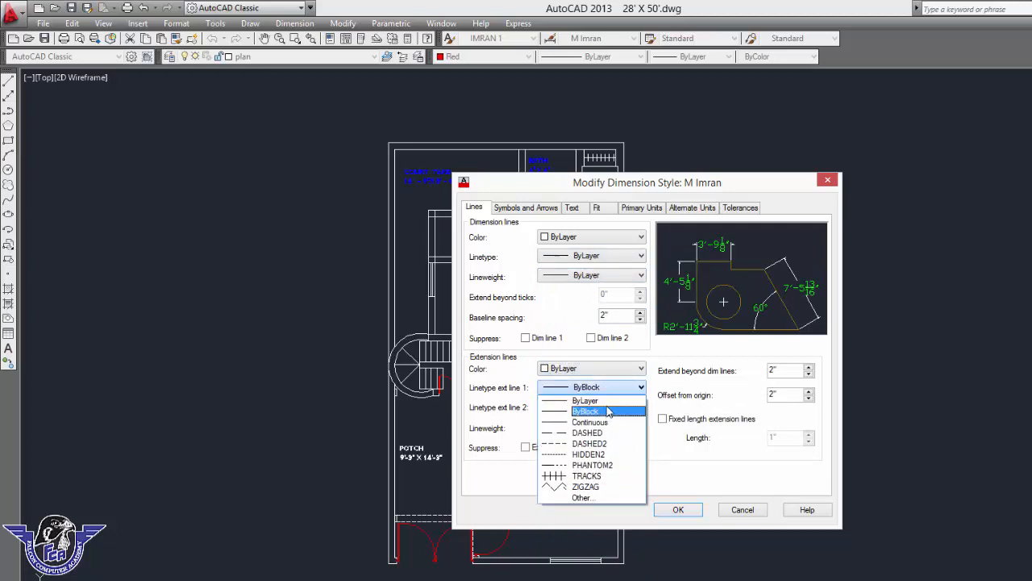
pyautogui.click(618, 407)
pyautogui.click(617, 409)
pyautogui.click(613, 426)
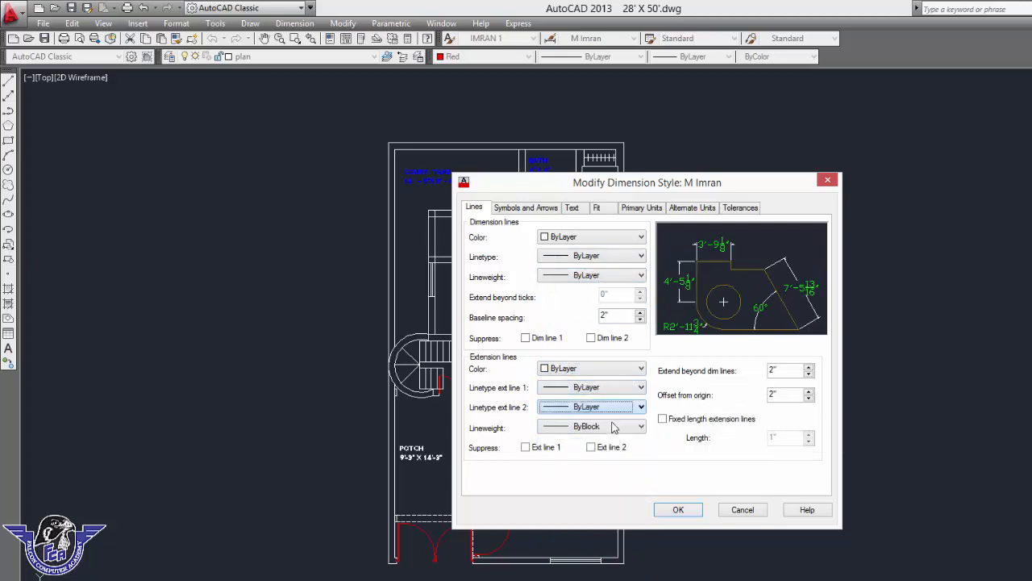
pyautogui.click(610, 427)
pyautogui.click(589, 437)
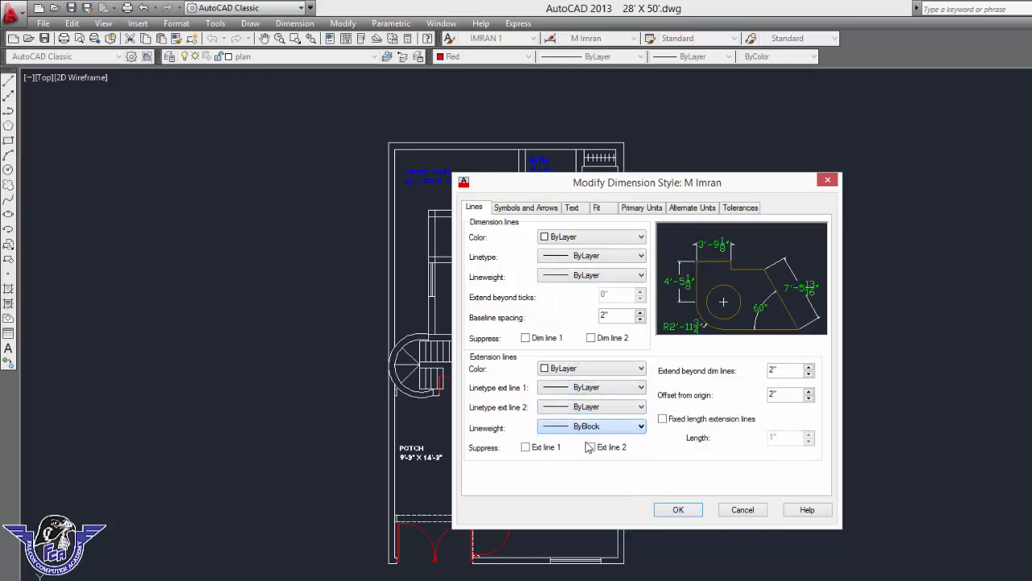
pyautogui.click(538, 208)
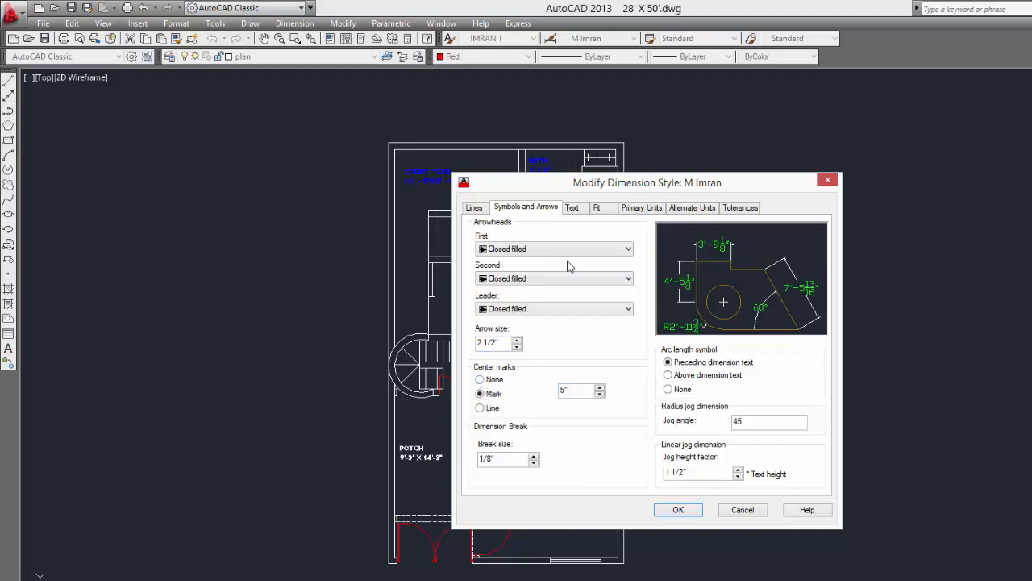
pyautogui.click(572, 209)
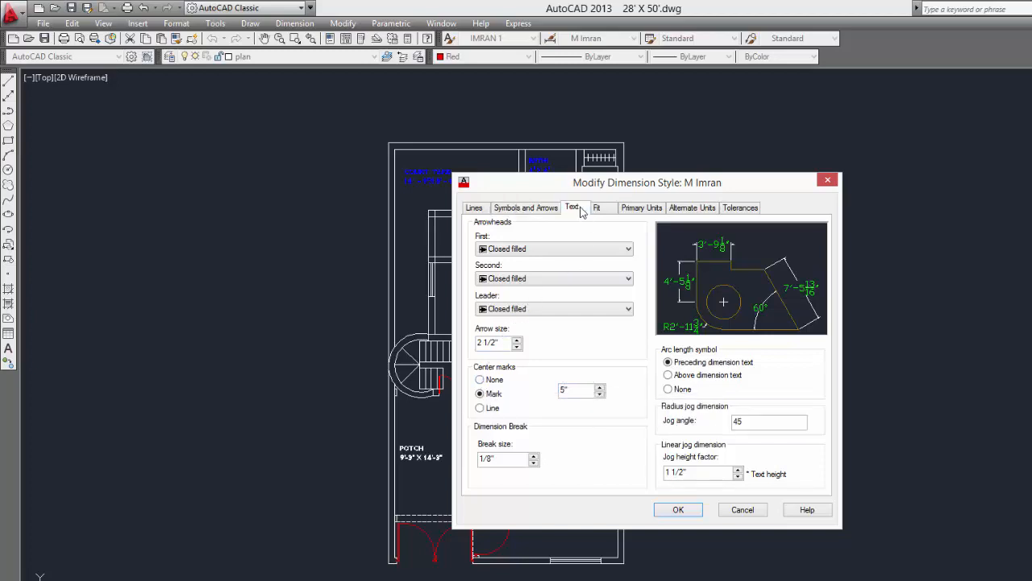
pyautogui.click(476, 210)
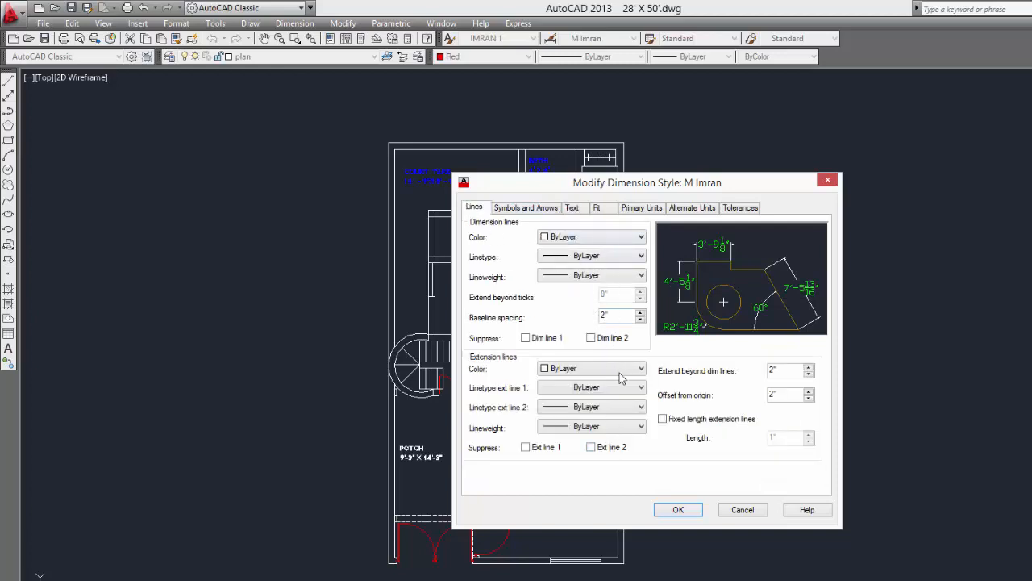
# Set the dimension text color to ByLayer, keeping the Standard text style
pyautogui.click(571, 209)
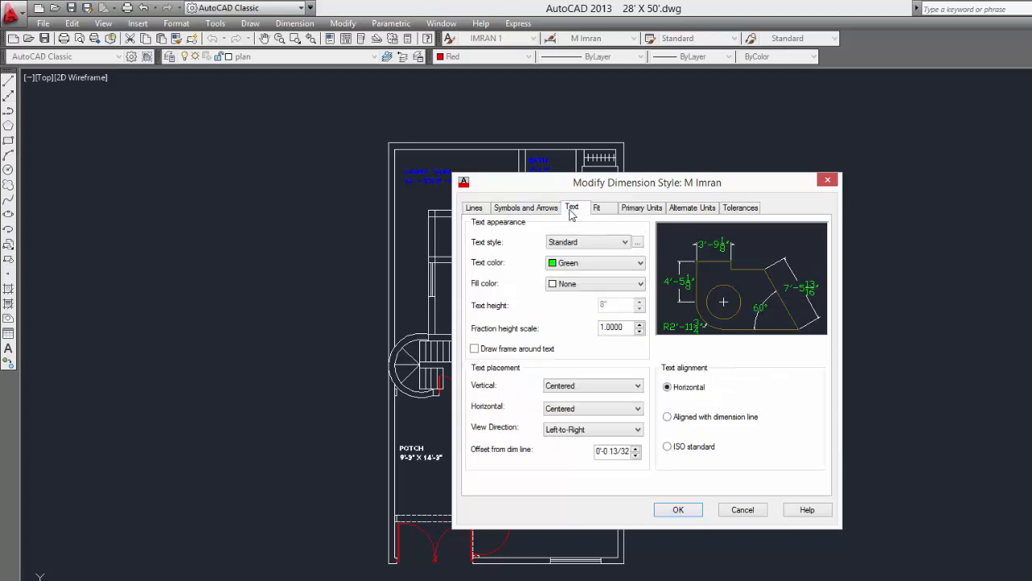
pyautogui.click(591, 242)
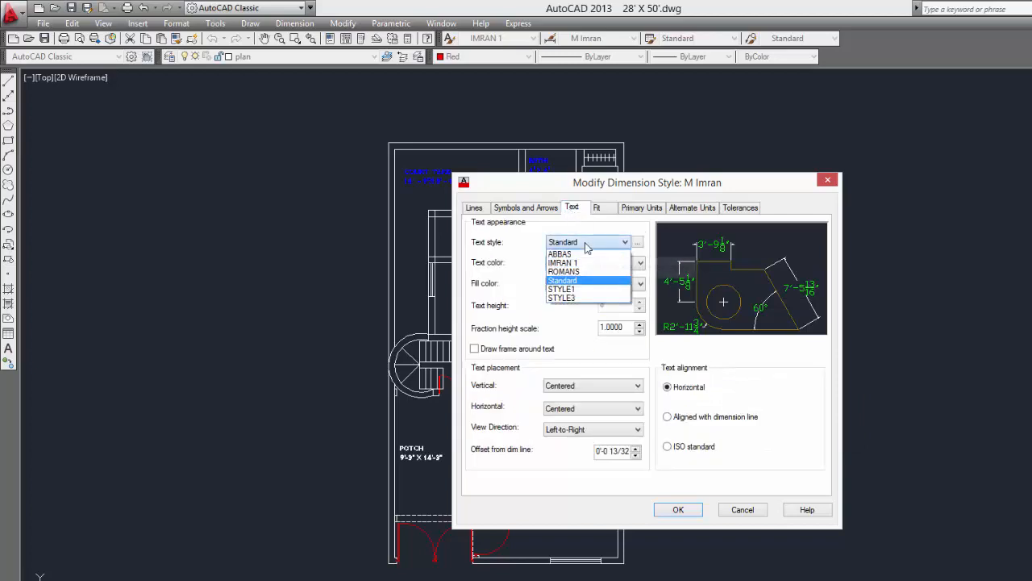
pyautogui.click(543, 239)
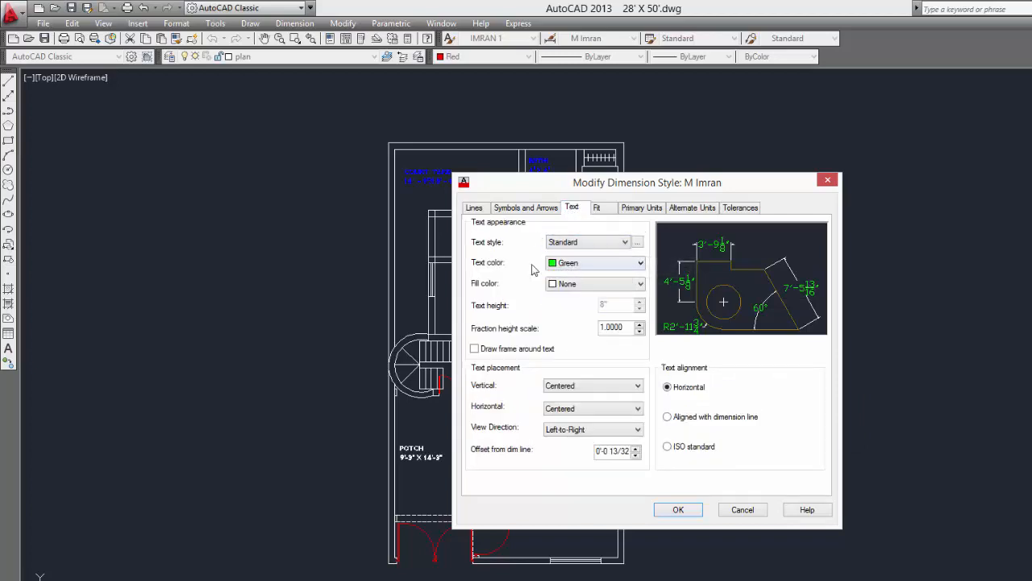
pyautogui.click(586, 264)
pyautogui.click(583, 275)
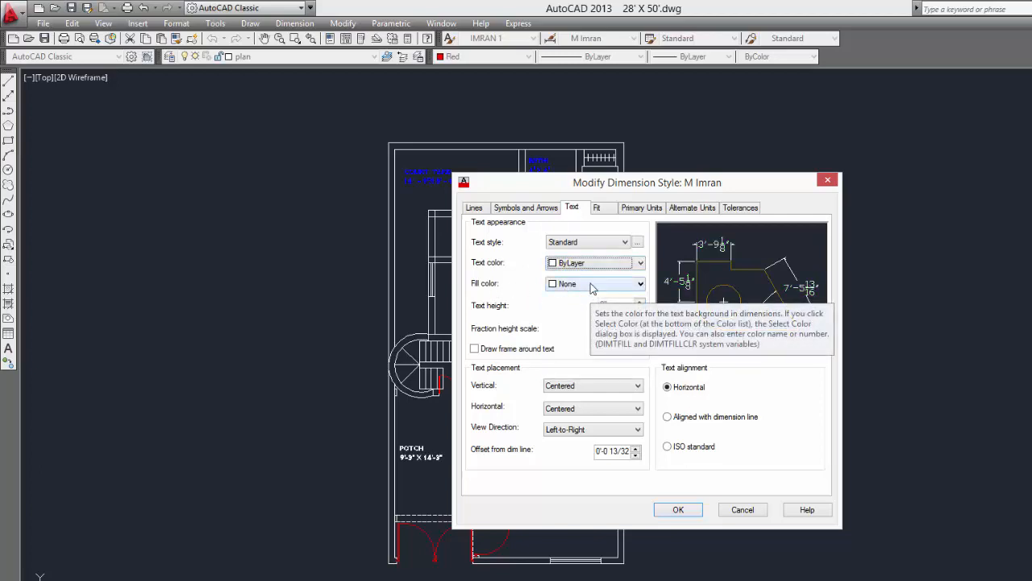
# Try a yellow fill color behind the dimension text and return the fill to None
pyautogui.click(592, 284)
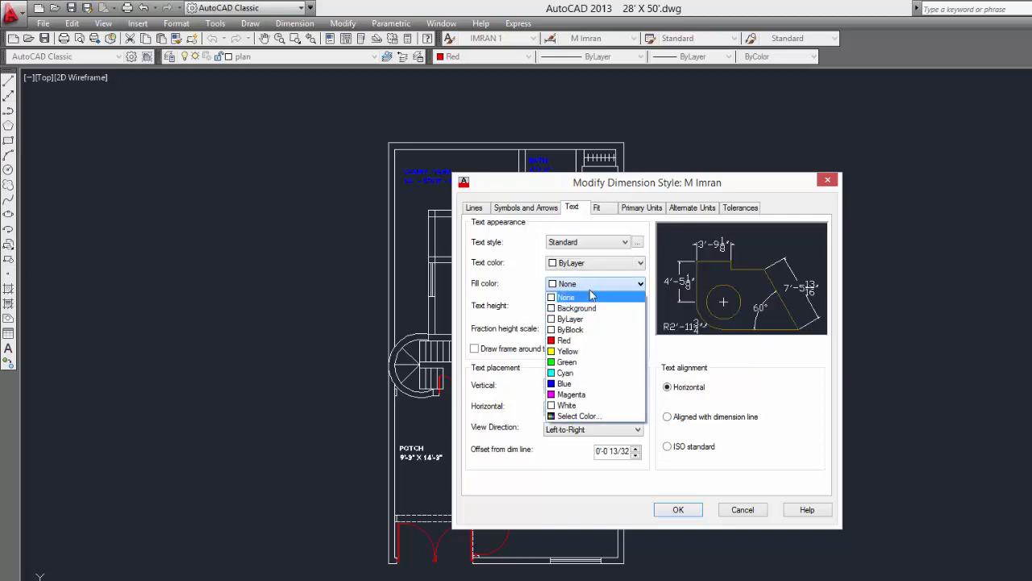
pyautogui.click(569, 352)
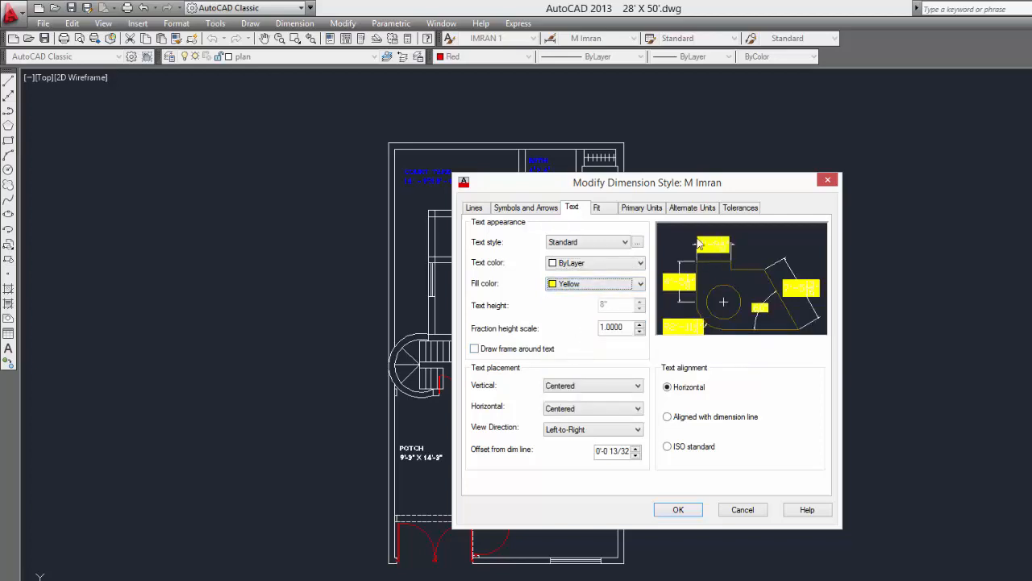
pyautogui.click(578, 283)
pyautogui.click(579, 295)
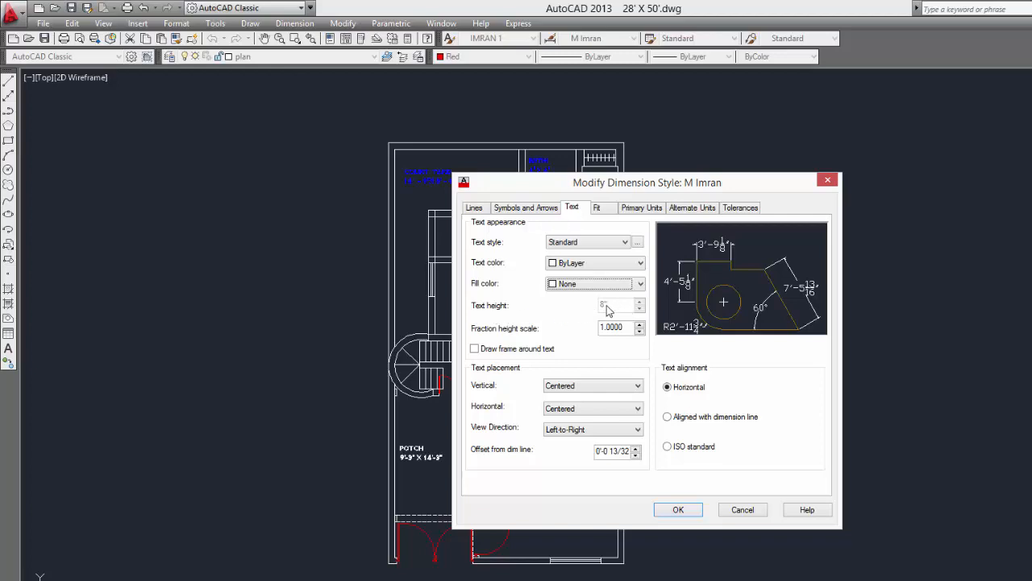
# Set the primary linear units to Architectural format with a precision of 0'-0 1/8"
pyautogui.click(643, 208)
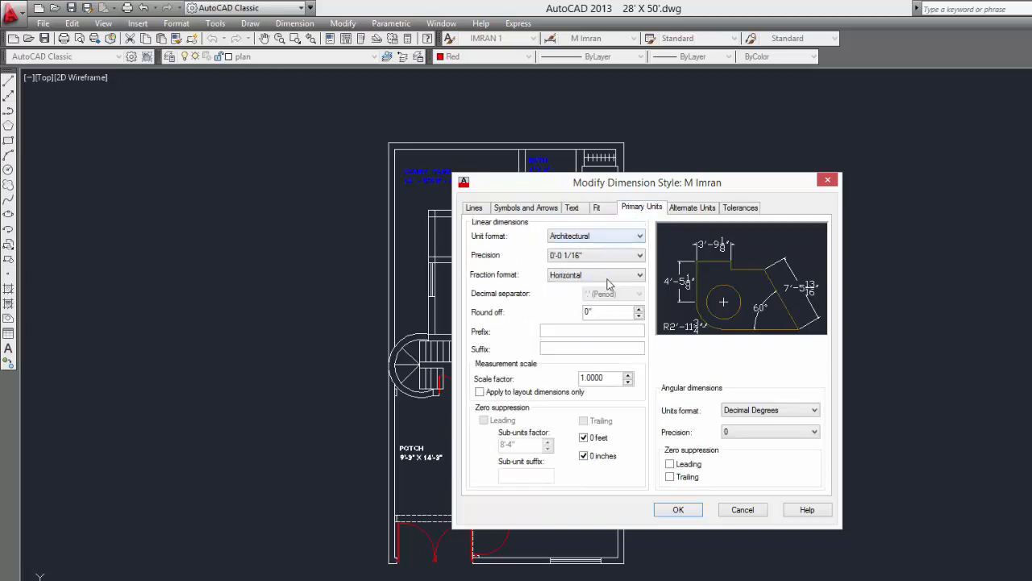
pyautogui.click(589, 236)
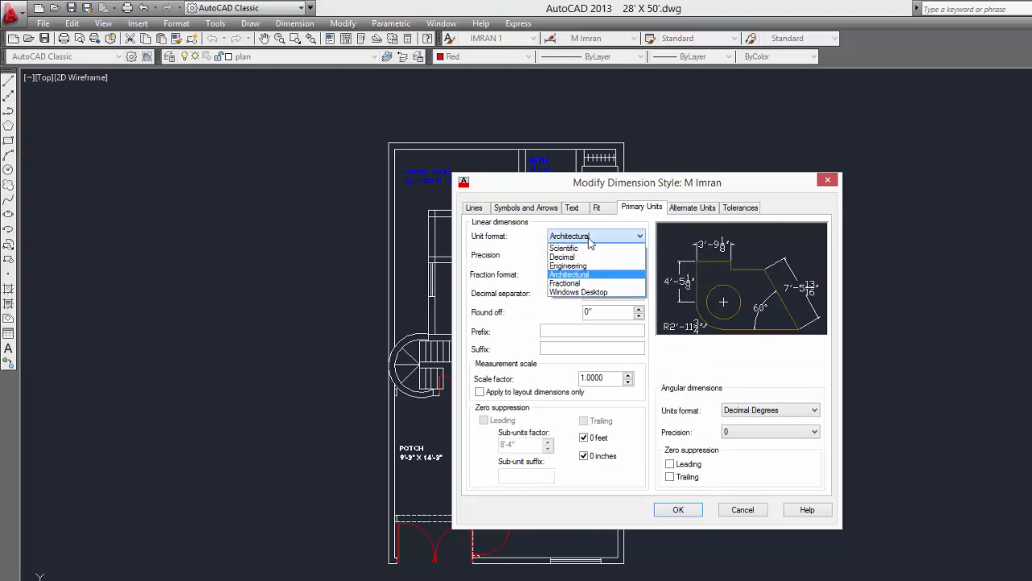
pyautogui.click(586, 274)
pyautogui.click(584, 255)
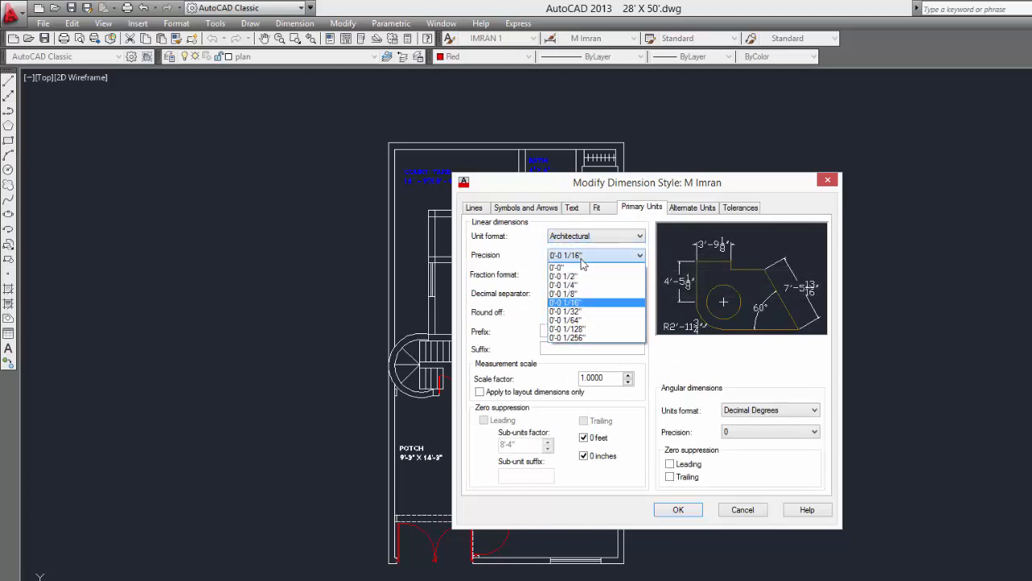
pyautogui.click(585, 296)
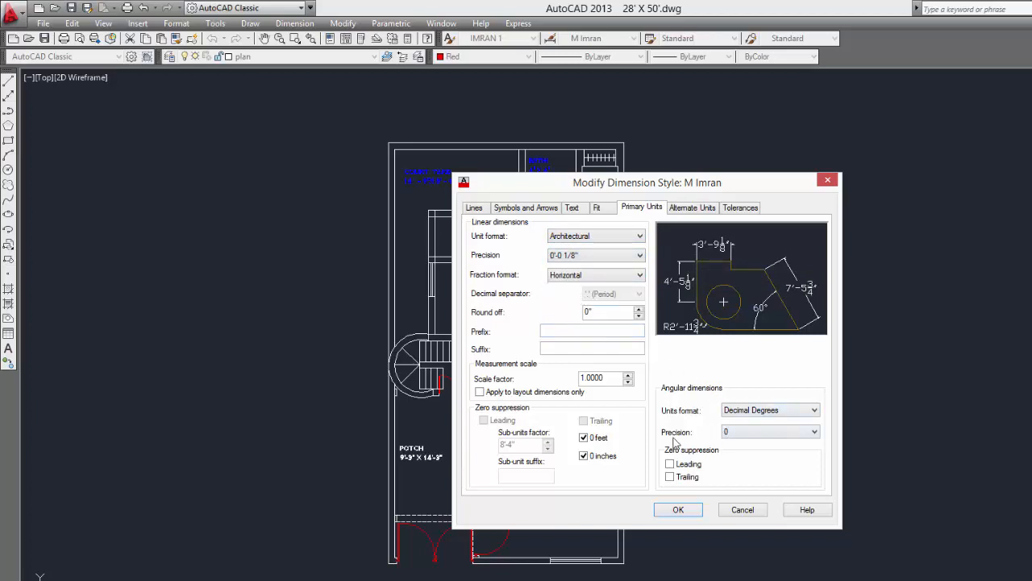
# Set the angular dimension precision to 0.00, accept the style changes and close the Dimension Style Manager
pyautogui.click(743, 432)
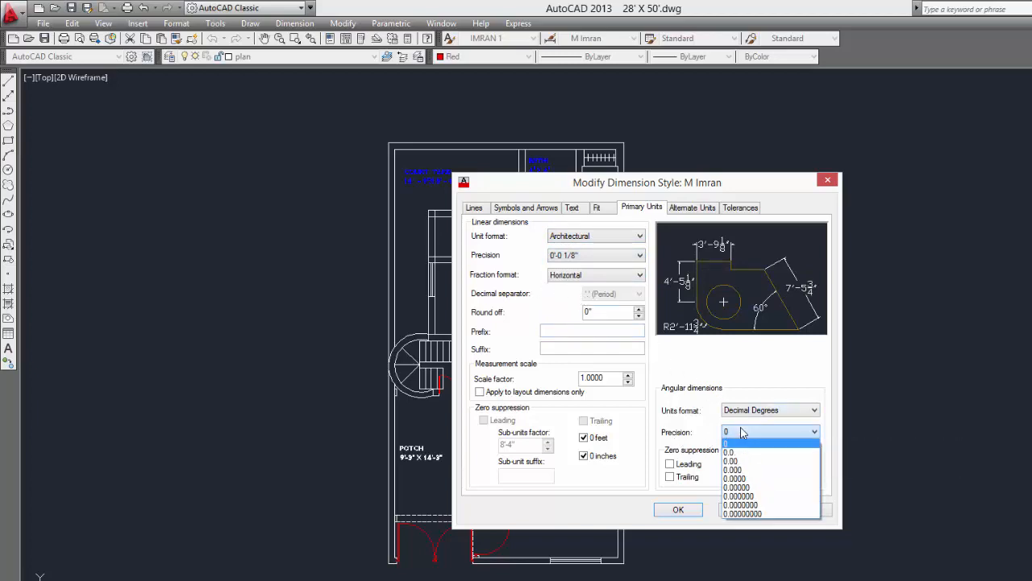
pyautogui.click(747, 464)
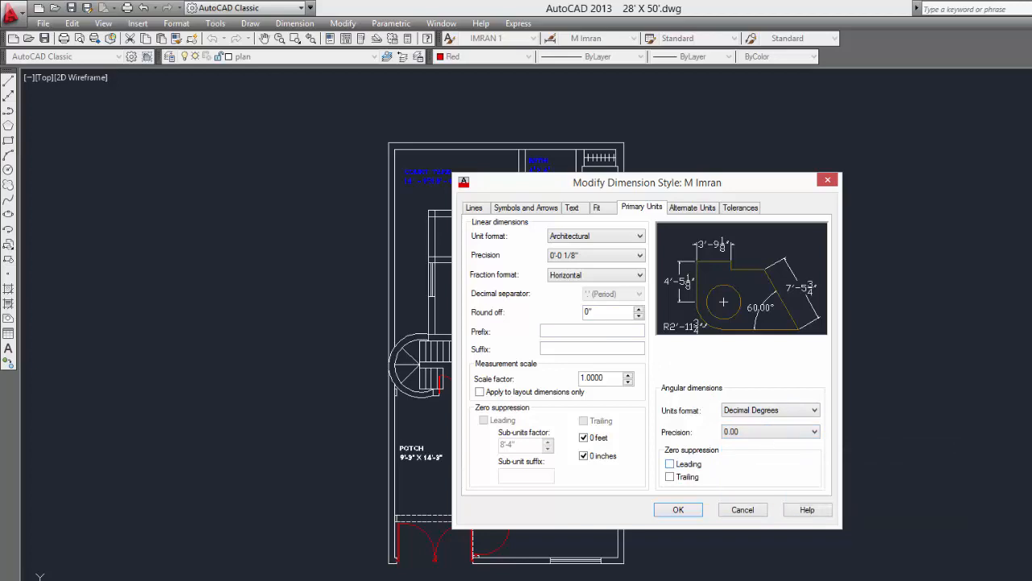
pyautogui.click(678, 511)
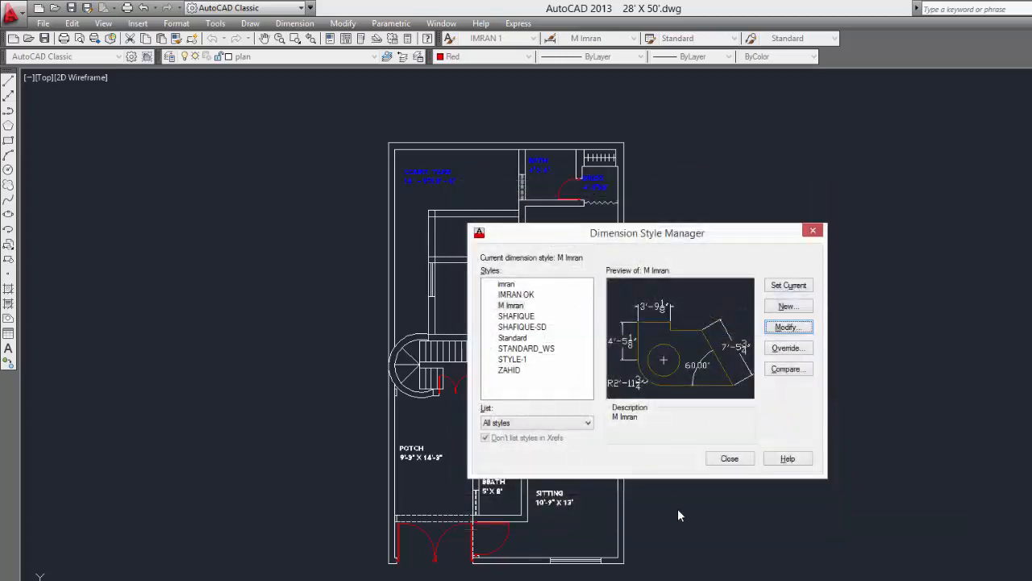
pyautogui.click(739, 463)
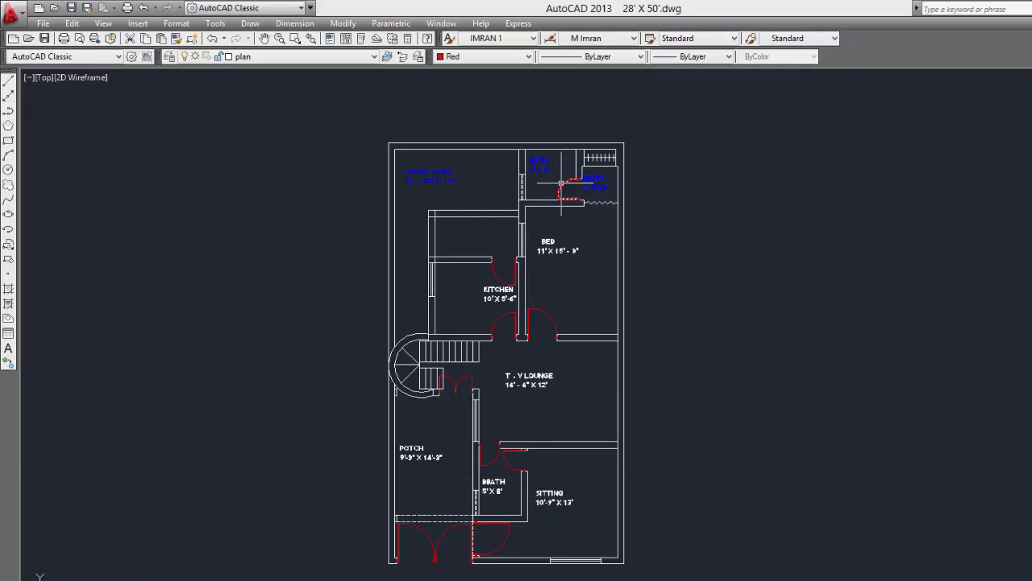
# Add a Quick Dimension to the plan's upper outer wall line and place it just above the wall
pyautogui.click(295, 24)
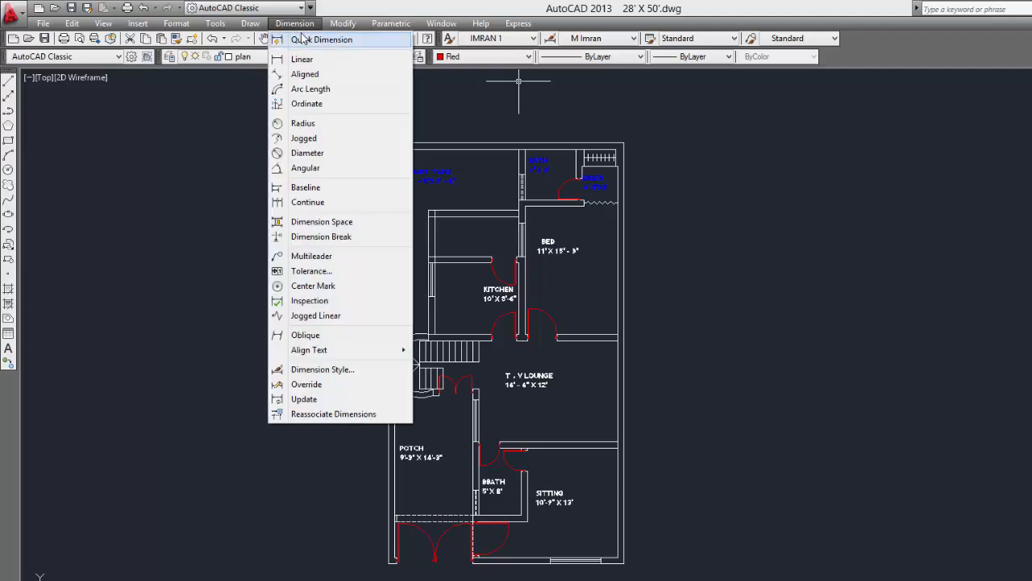
pyautogui.click(302, 39)
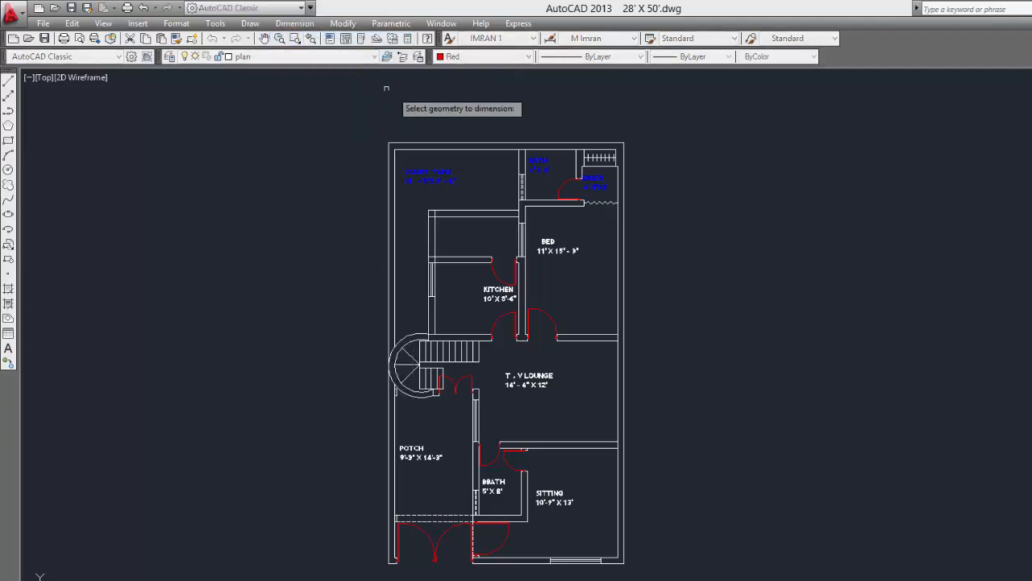
pyautogui.click(479, 144)
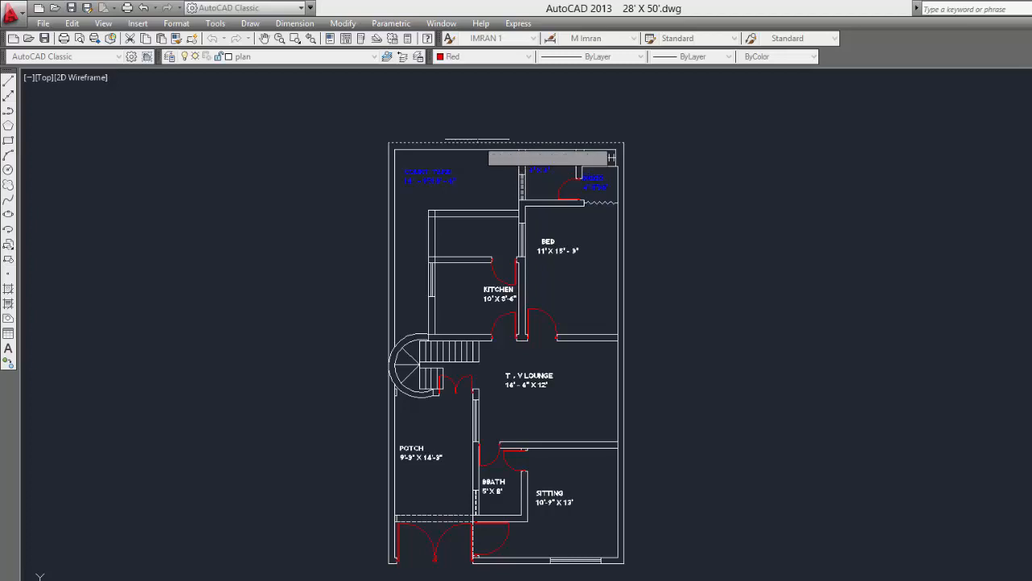
pyautogui.press('Return')
pyautogui.click(478, 124)
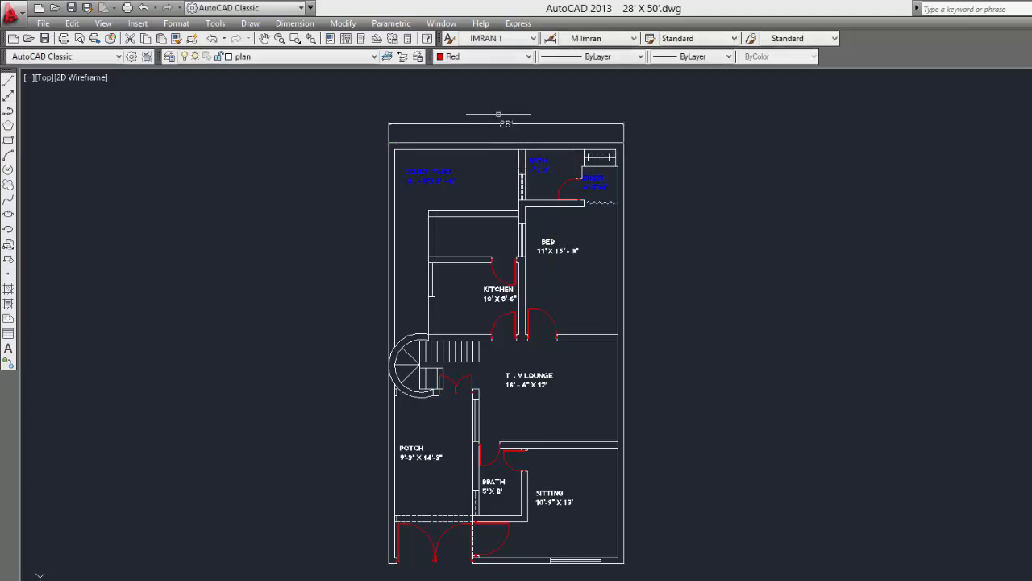
# Add a Quick Dimension to the outer line of the plan's left wall and place it outside the plan, clear of the wall
pyautogui.scroll(4, 508, 121)
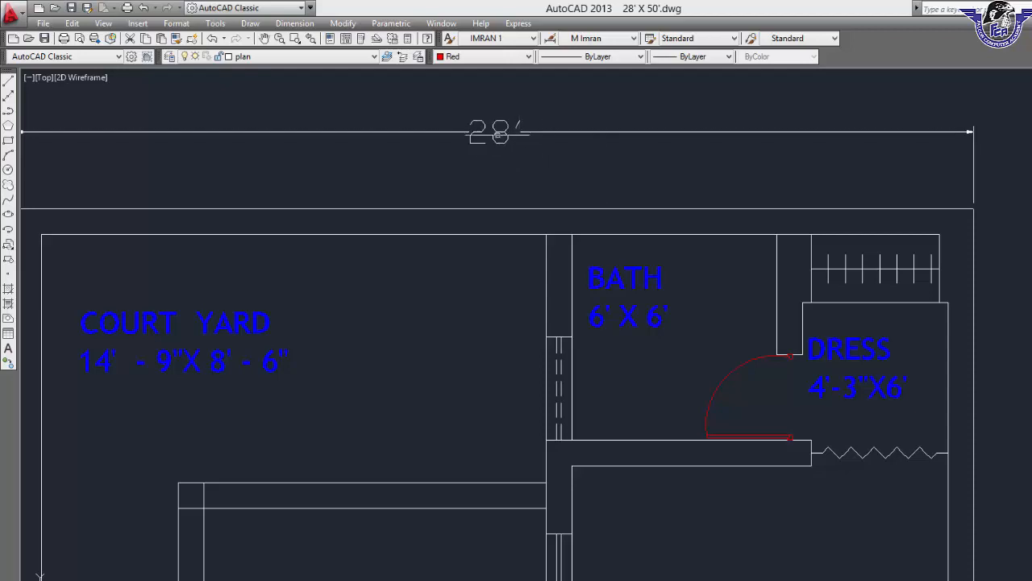
pyautogui.scroll(-3, 574, 183)
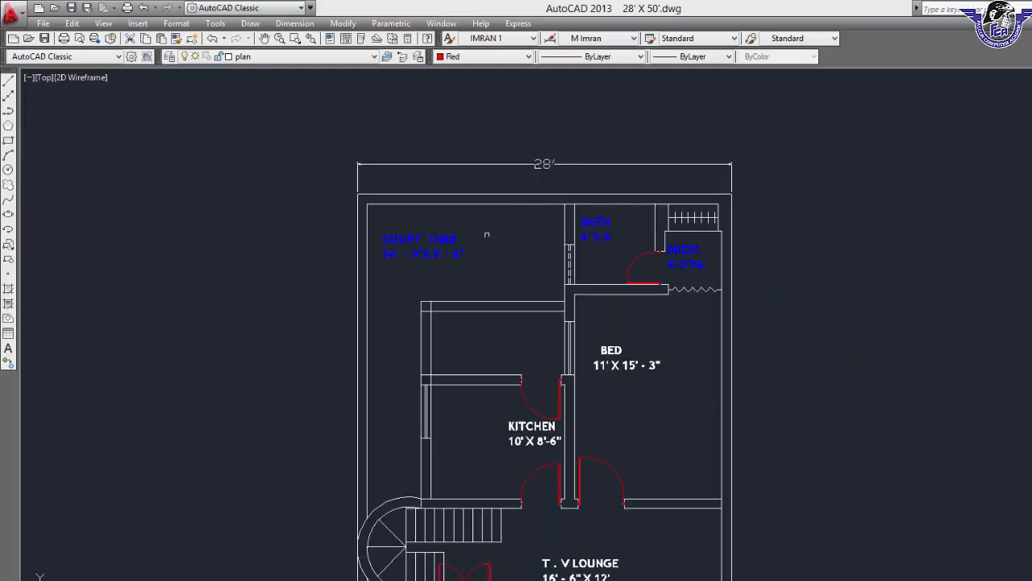
pyautogui.moveTo(480, 236); pyautogui.dragTo(483, 209, button='middle')
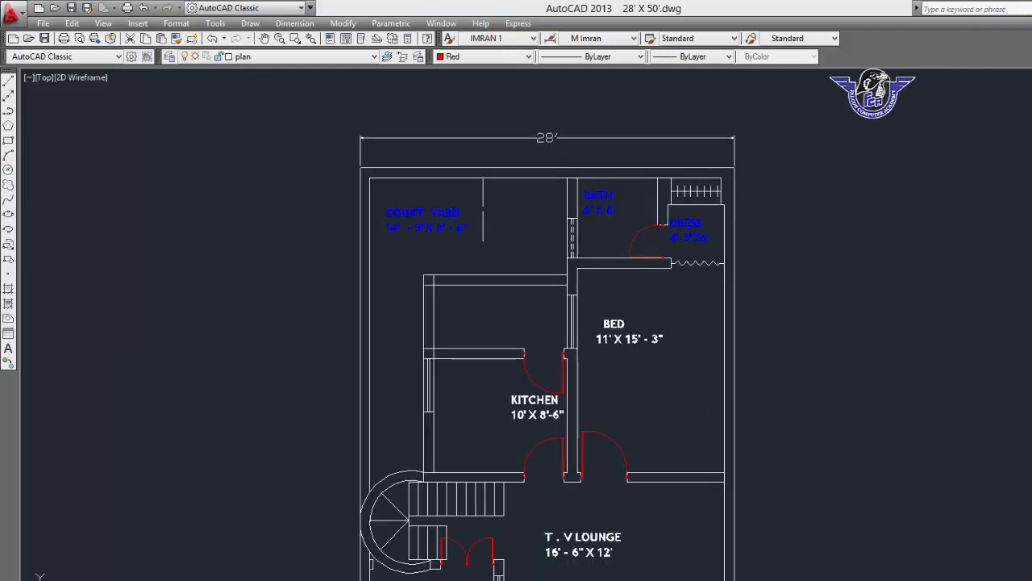
pyautogui.scroll(-2, 483, 210)
pyautogui.click(296, 23)
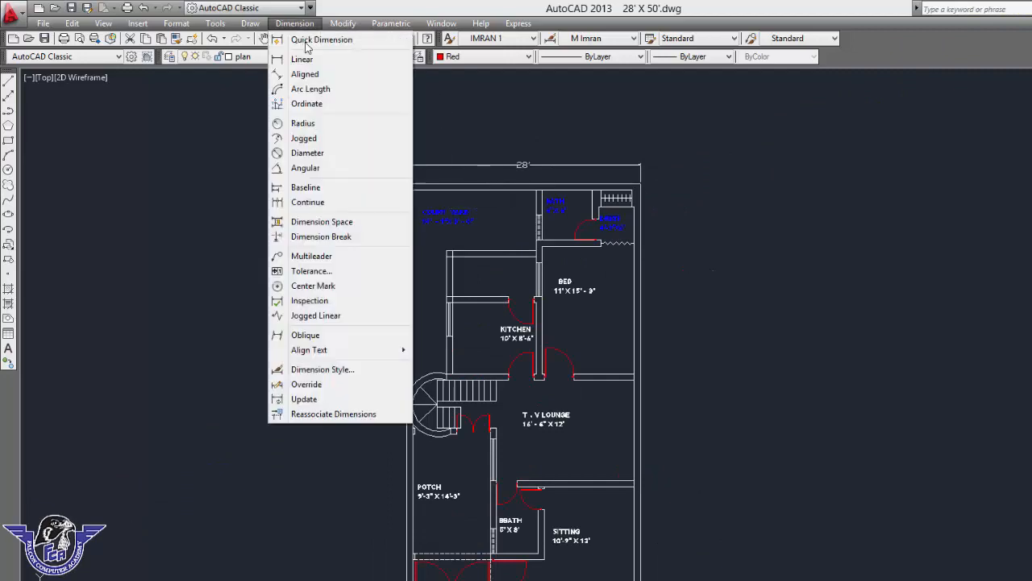
pyautogui.click(307, 38)
pyautogui.click(407, 211)
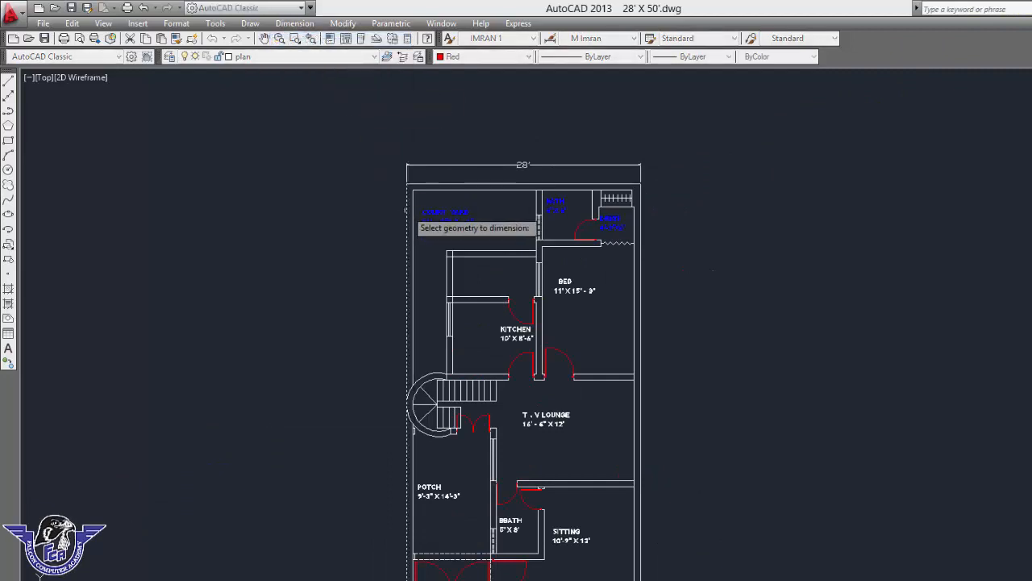
pyautogui.press('Return')
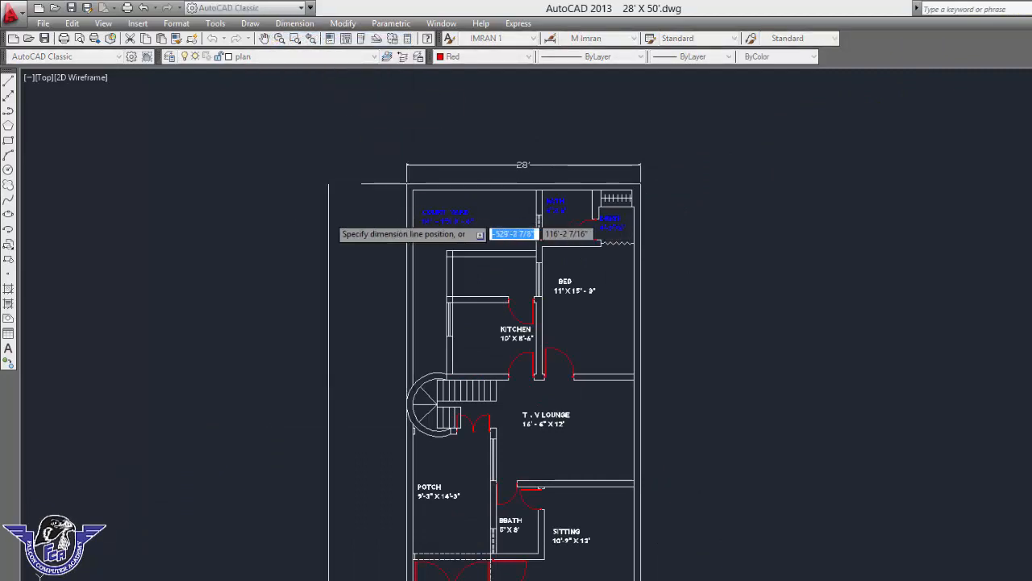
pyautogui.click(328, 213)
# Delete the Quick Dimension above the plan's upper outer wall
pyautogui.scroll(2, 328, 206)
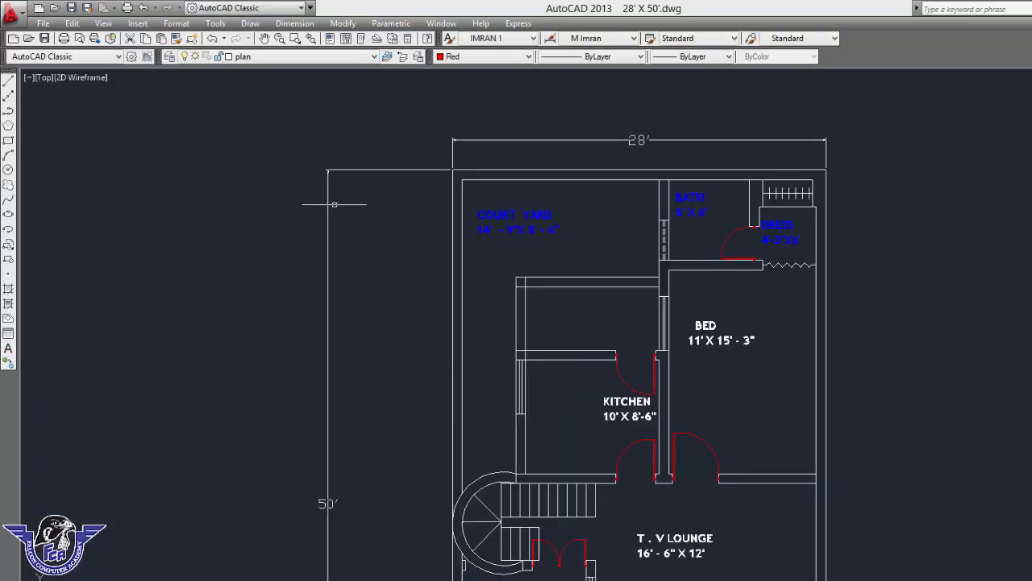
pyautogui.moveTo(684, 250); pyautogui.dragTo(527, 266, button='middle')
pyautogui.moveTo(696, 240); pyautogui.dragTo(654, 255, button='middle')
pyautogui.click(488, 158)
pyautogui.click(401, 170)
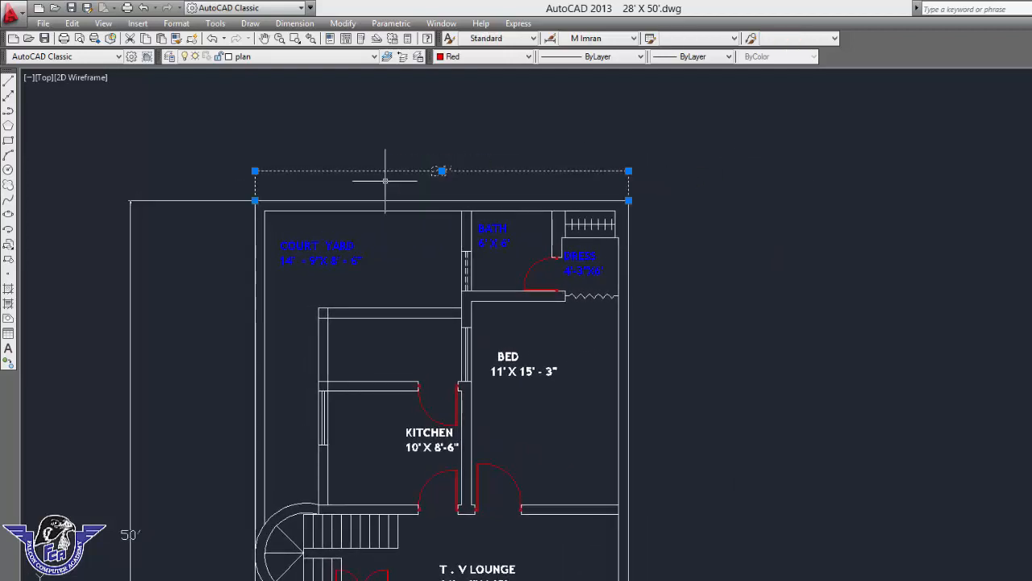
pyautogui.press('Delete')
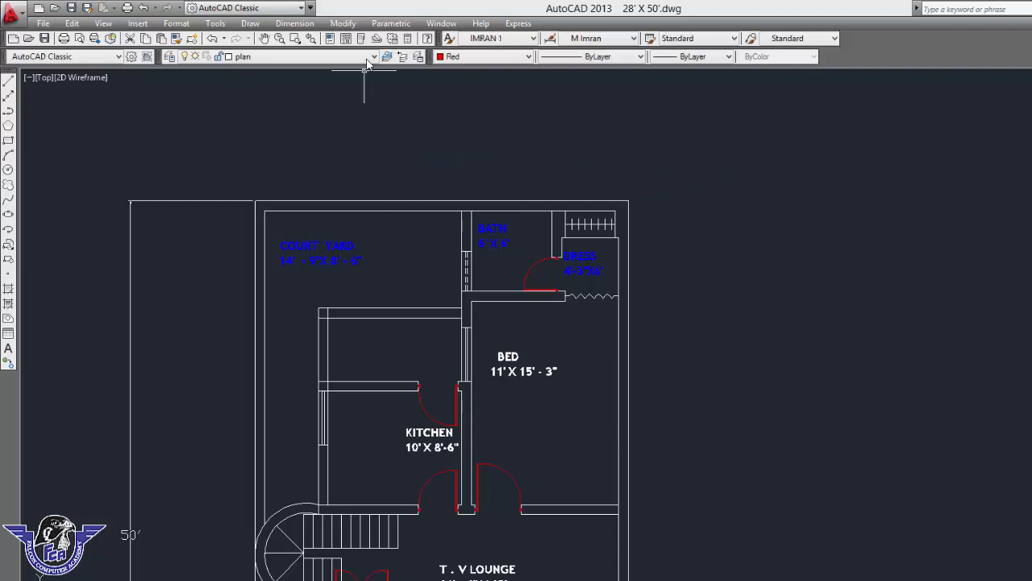
# Add a Linear dimension between the two upper outer corners of the plan and place it just above the wall
pyautogui.click(292, 25)
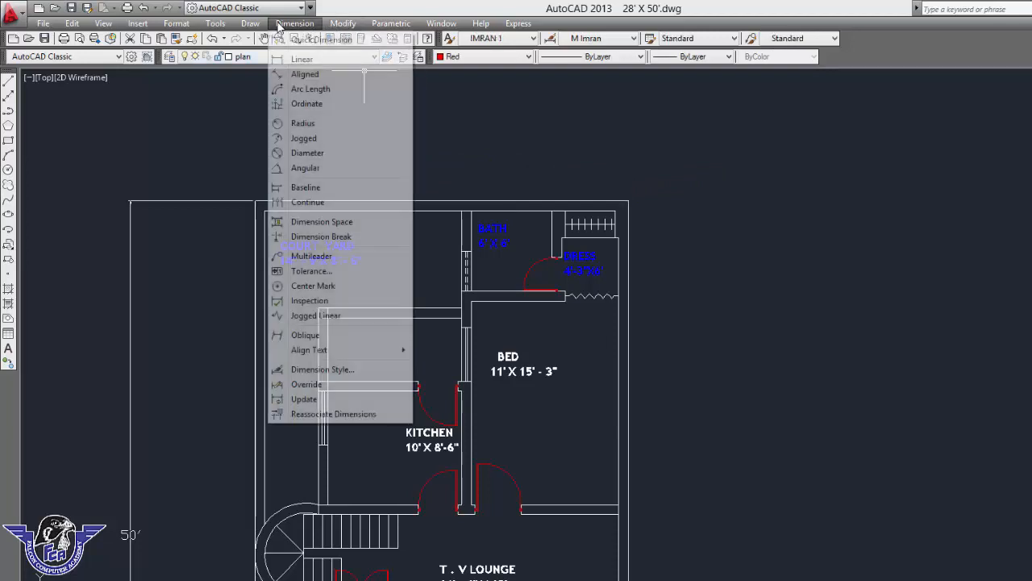
pyautogui.click(300, 58)
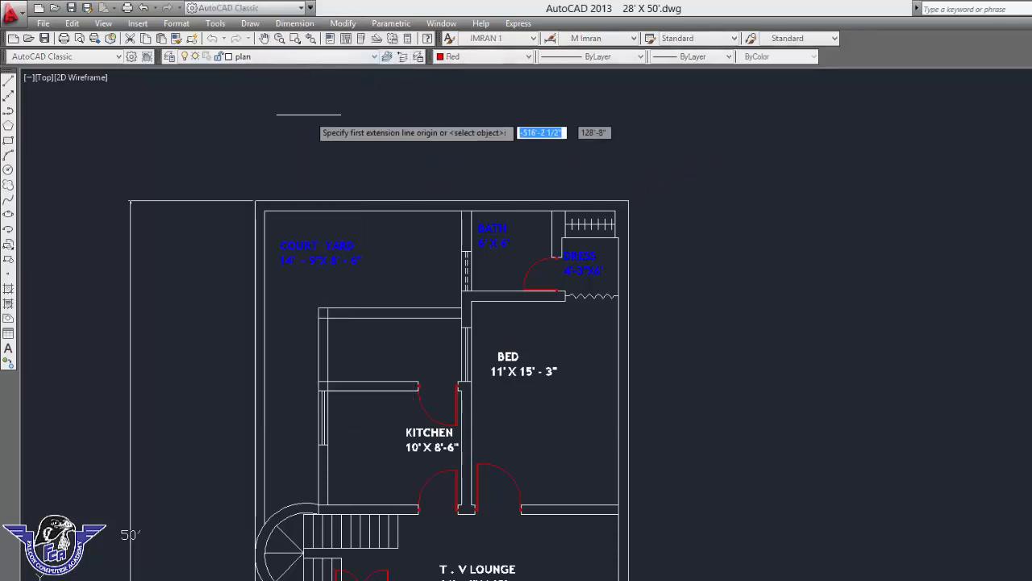
pyautogui.click(255, 200)
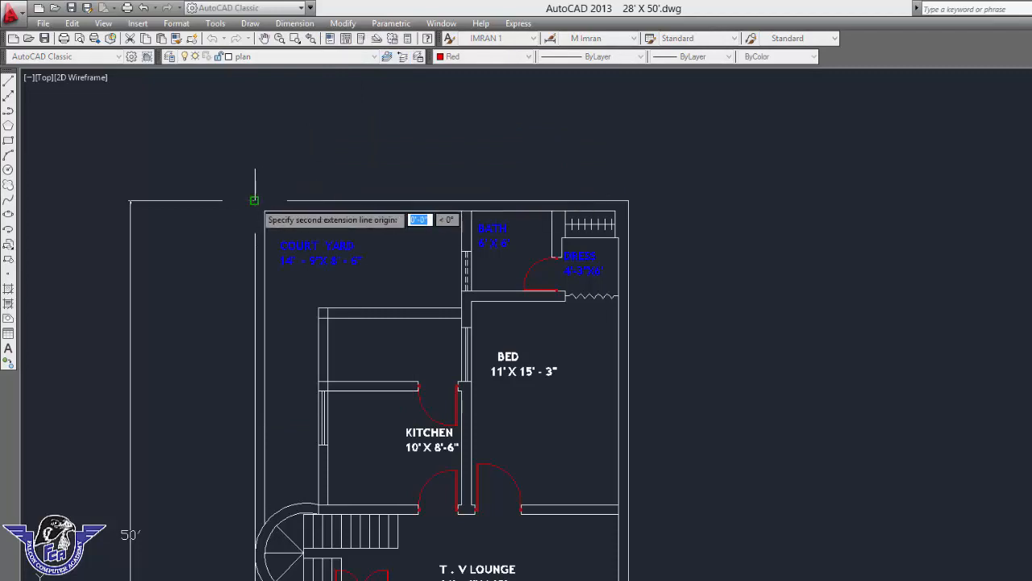
pyautogui.click(629, 200)
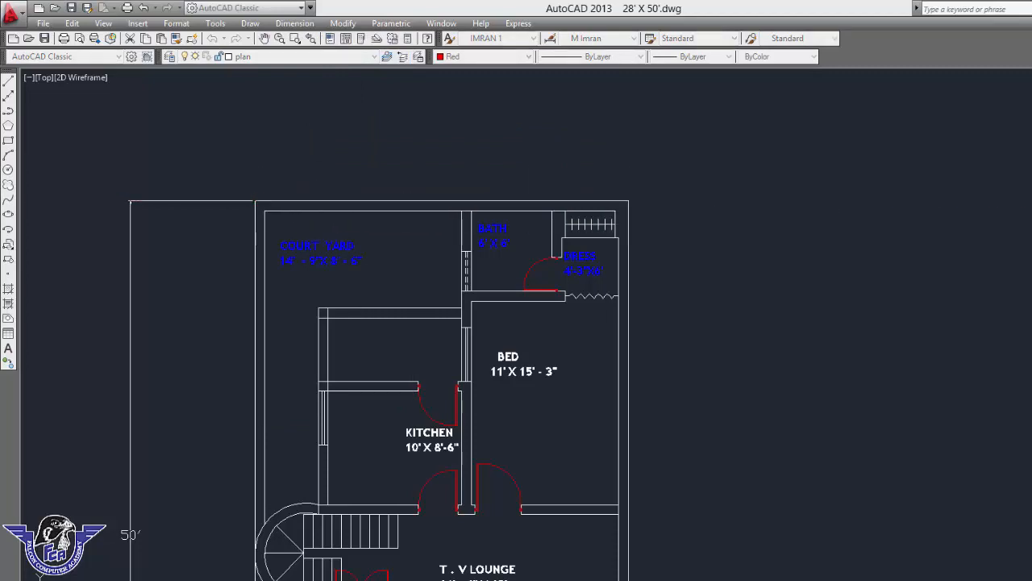
pyautogui.click(626, 171)
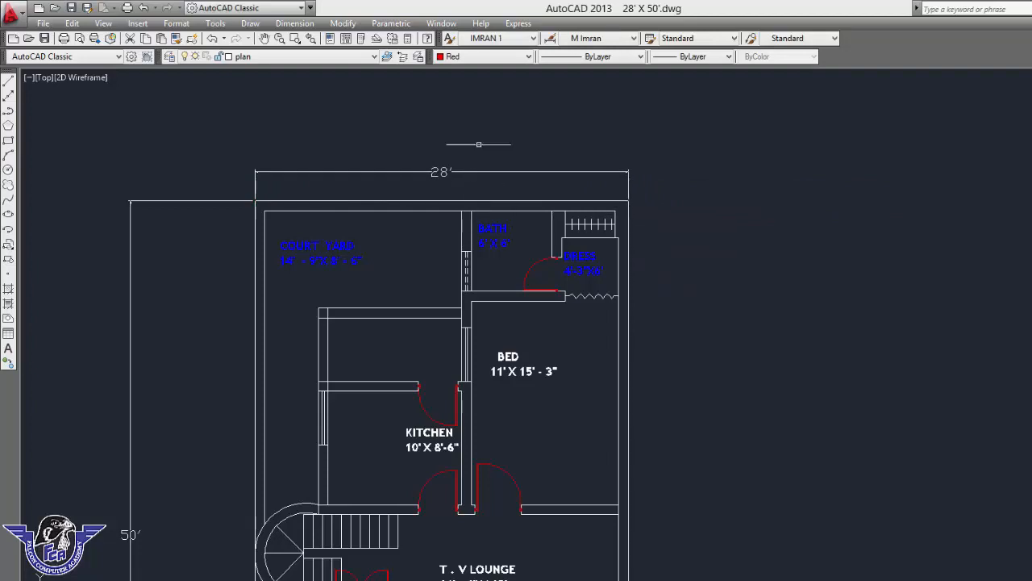
# Delete the Linear dimension above the upper outer wall
pyautogui.click(294, 23)
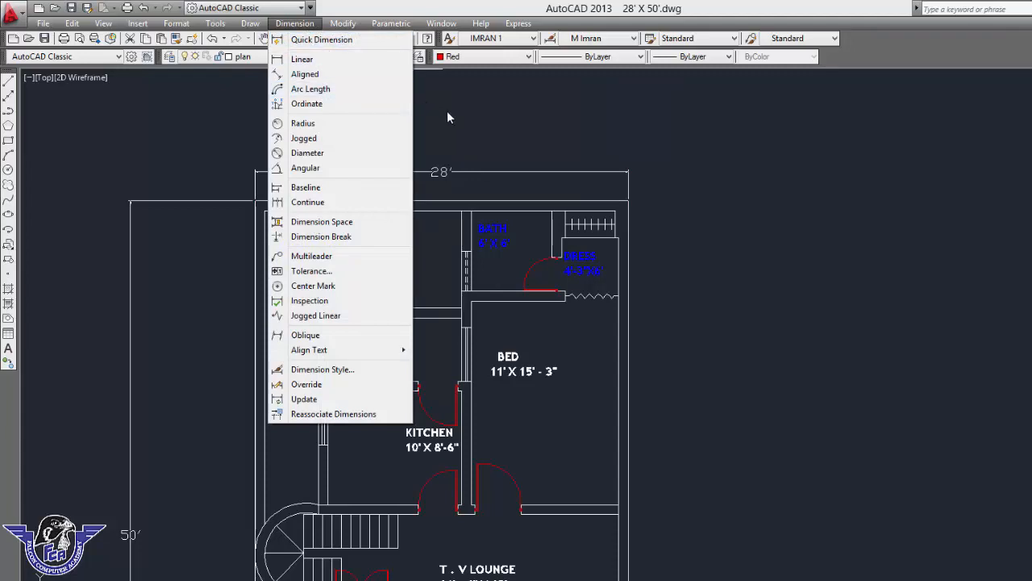
pyautogui.press('Escape')
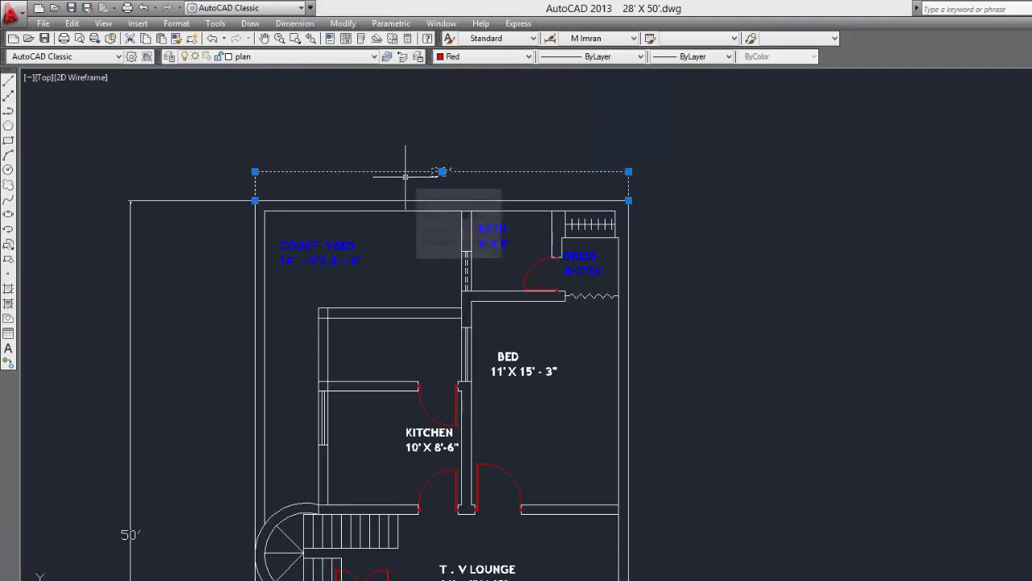
pyautogui.press('Delete')
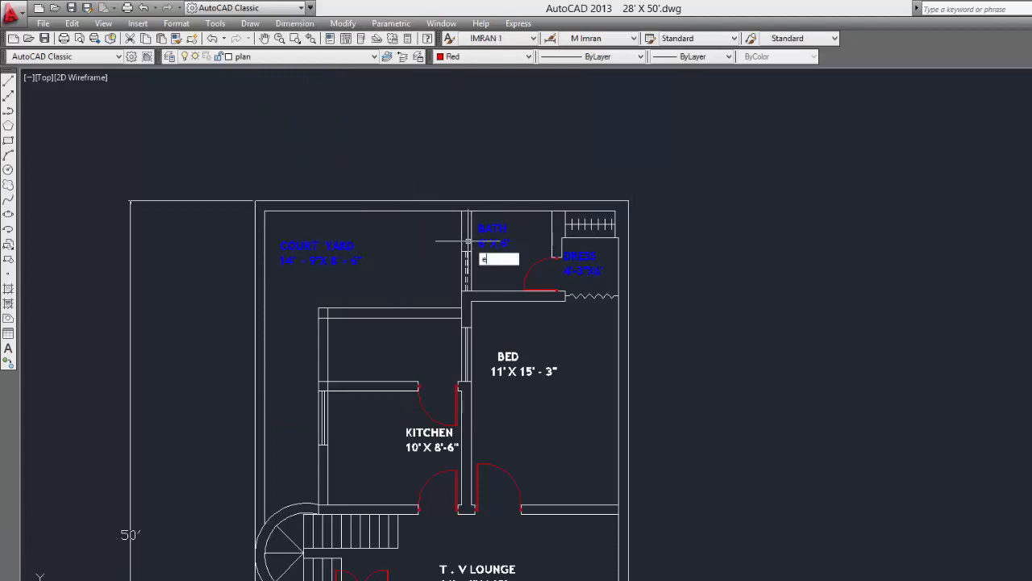
# Trim the upper wall's inner line where it crosses the partition wall between the court yard and the bath
pyautogui.press('Return')
pyautogui.press('Return')
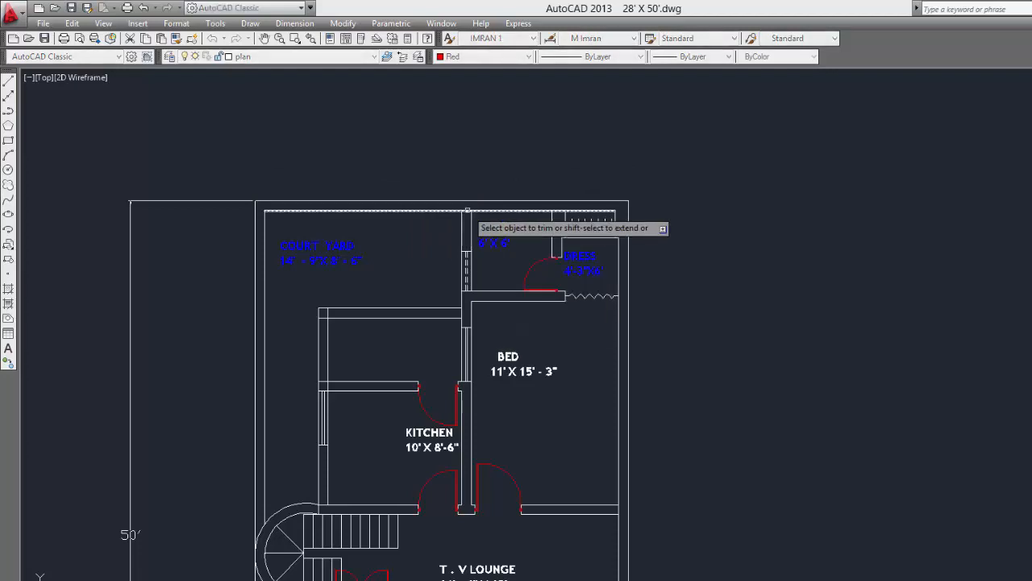
pyautogui.press('Escape')
pyautogui.scroll(2, 508, 204)
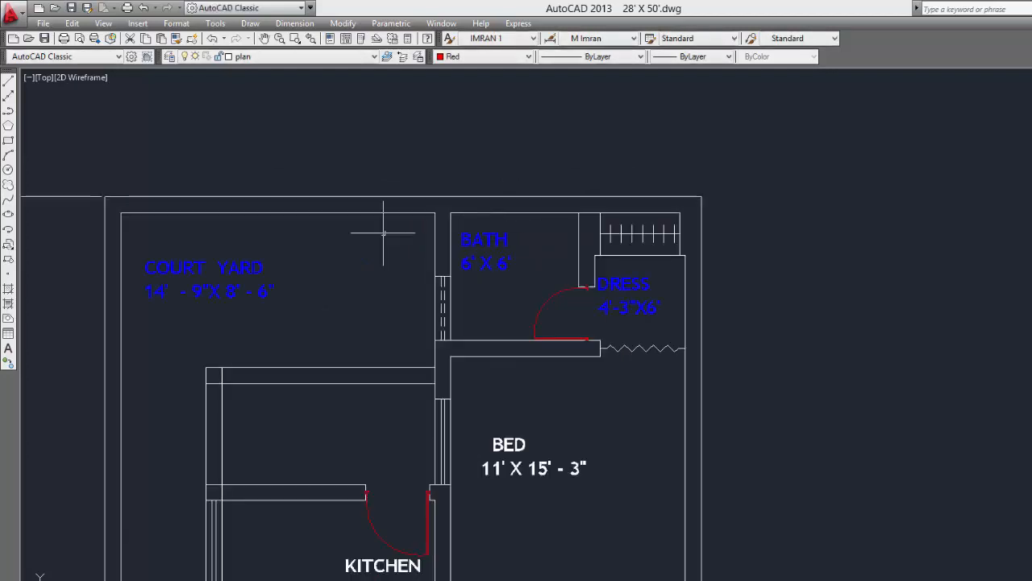
pyautogui.click(186, 212)
pyautogui.click(292, 23)
pyautogui.click(321, 40)
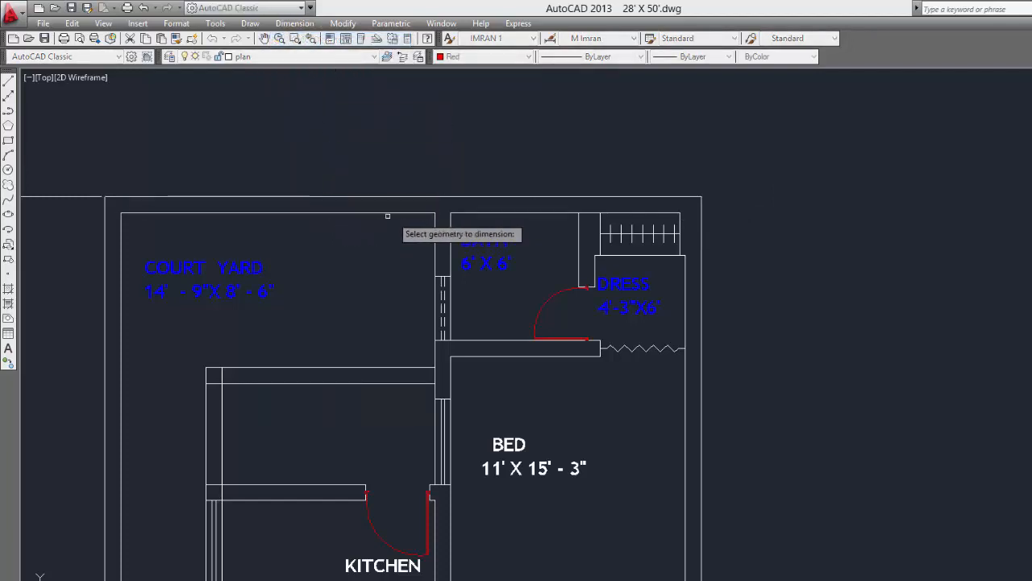
pyautogui.click(453, 212)
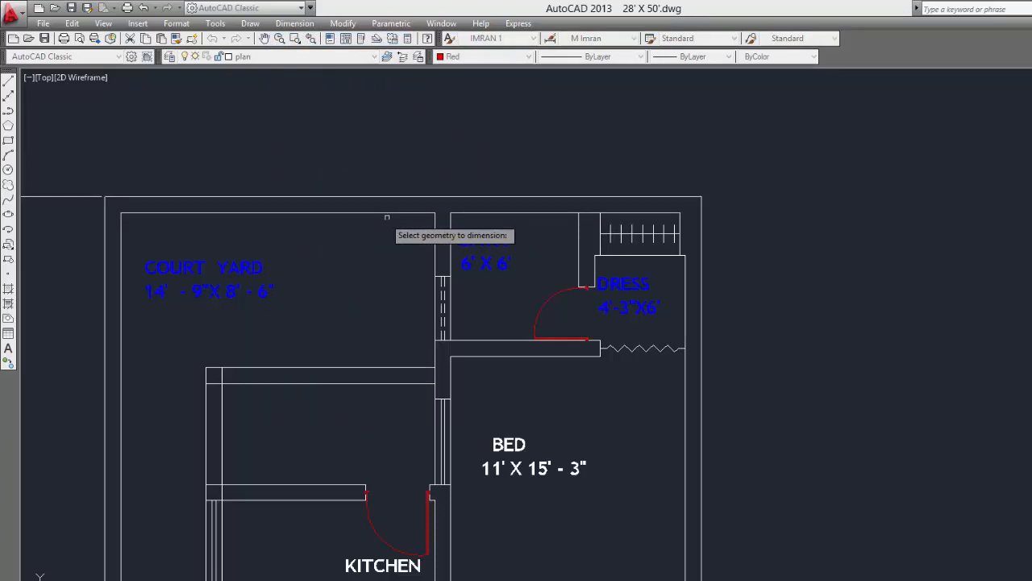
pyautogui.press('Escape')
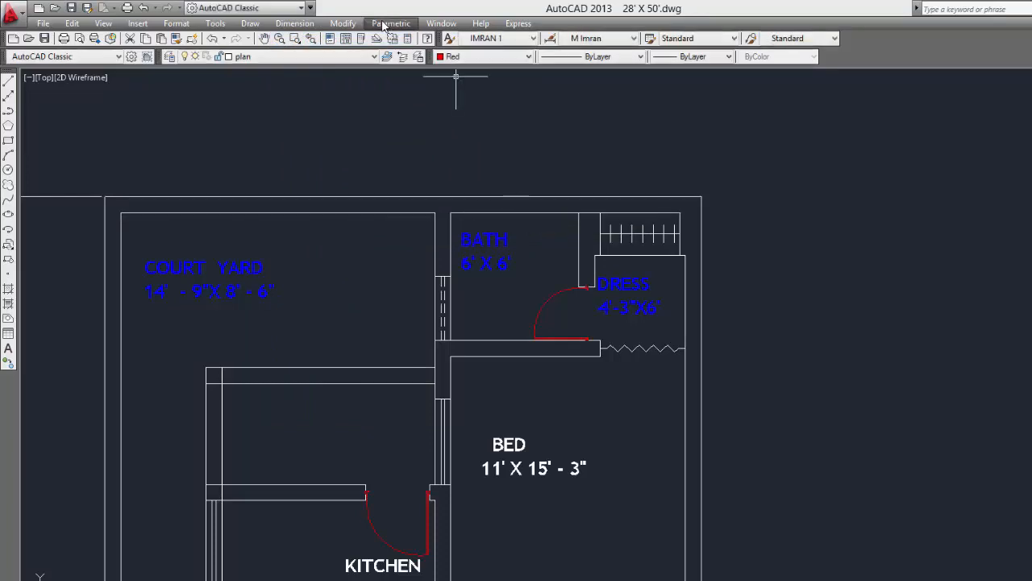
# Add a Linear dimension between the two ends of the upper wall's inner line and place it above the plan
pyautogui.click(303, 28)
pyautogui.click(305, 59)
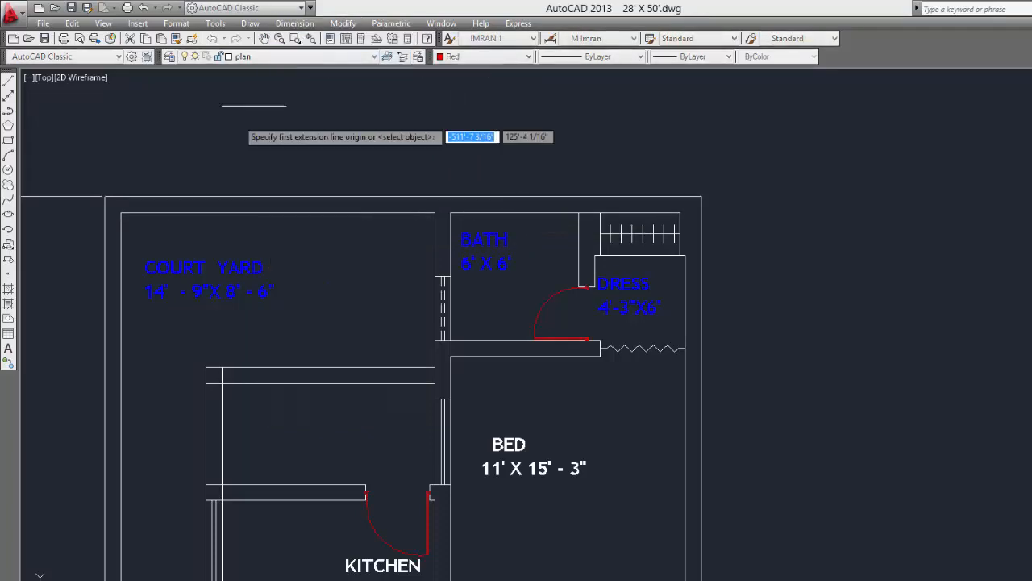
pyautogui.click(121, 213)
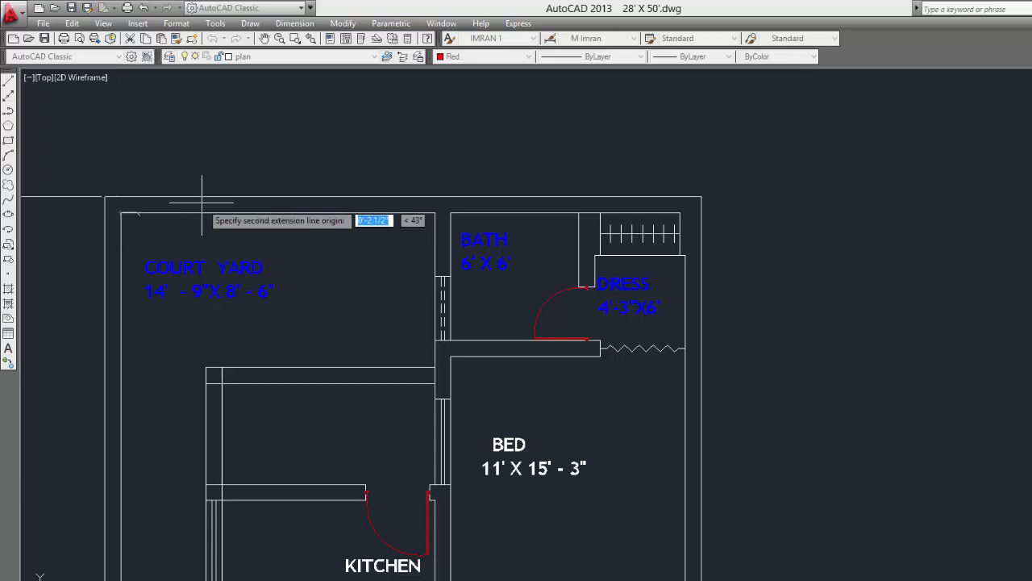
pyautogui.click(680, 212)
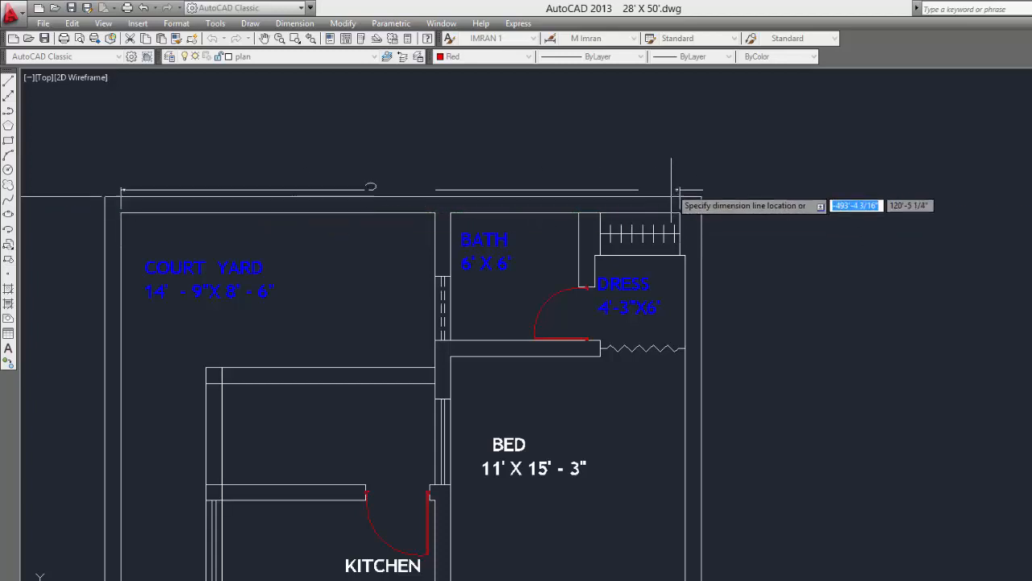
pyautogui.click(663, 132)
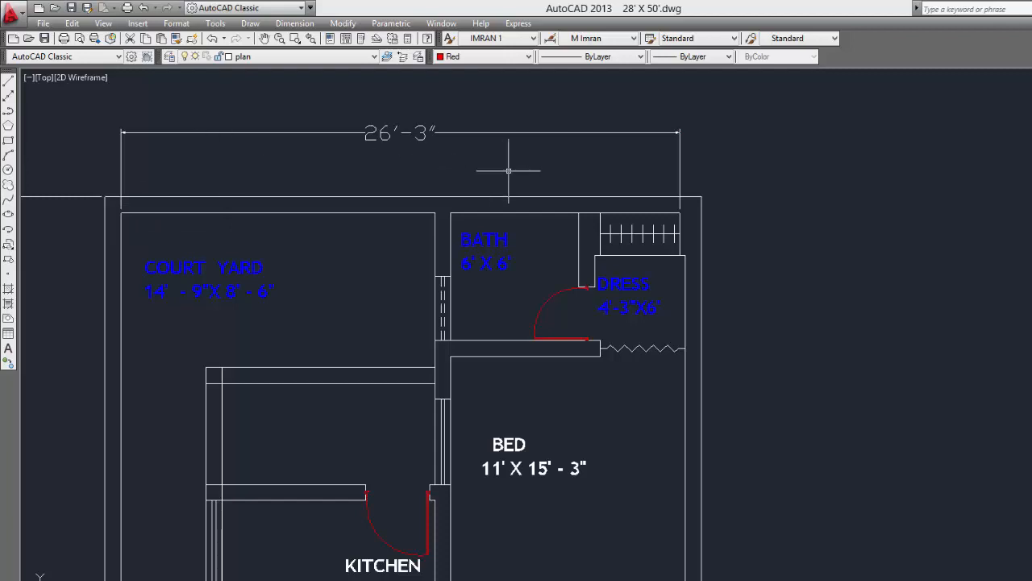
# Add an Aligned dimension along the top wall line of the unlabelled space above the kitchen and place it just above that wall
pyautogui.scroll(-2, 508, 170)
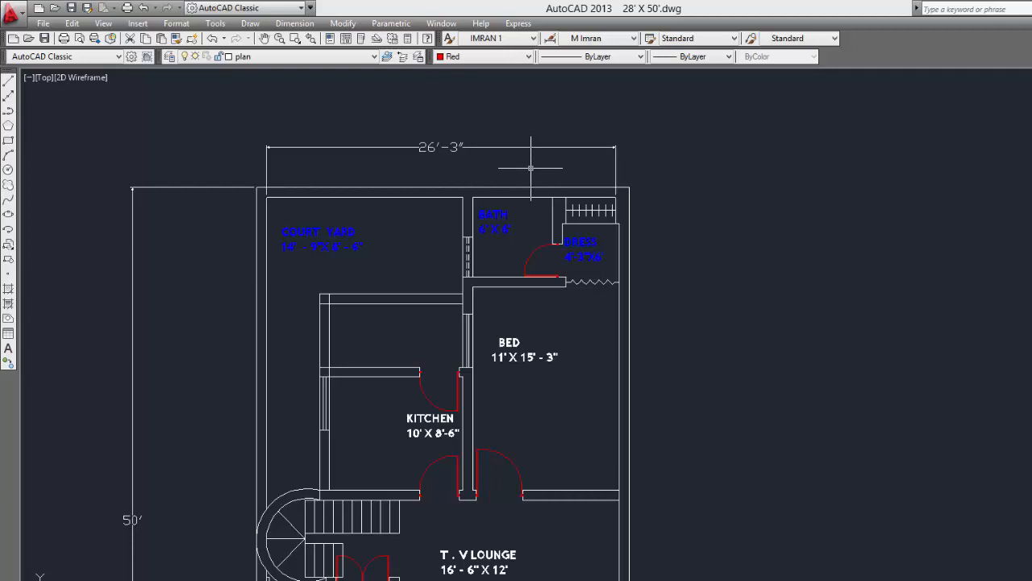
pyautogui.click(297, 24)
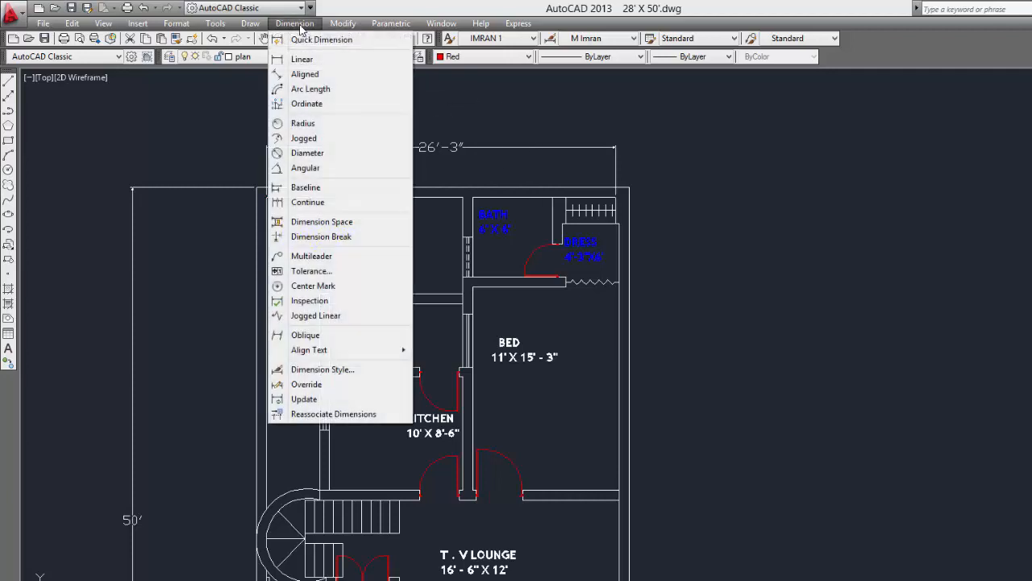
pyautogui.click(329, 79)
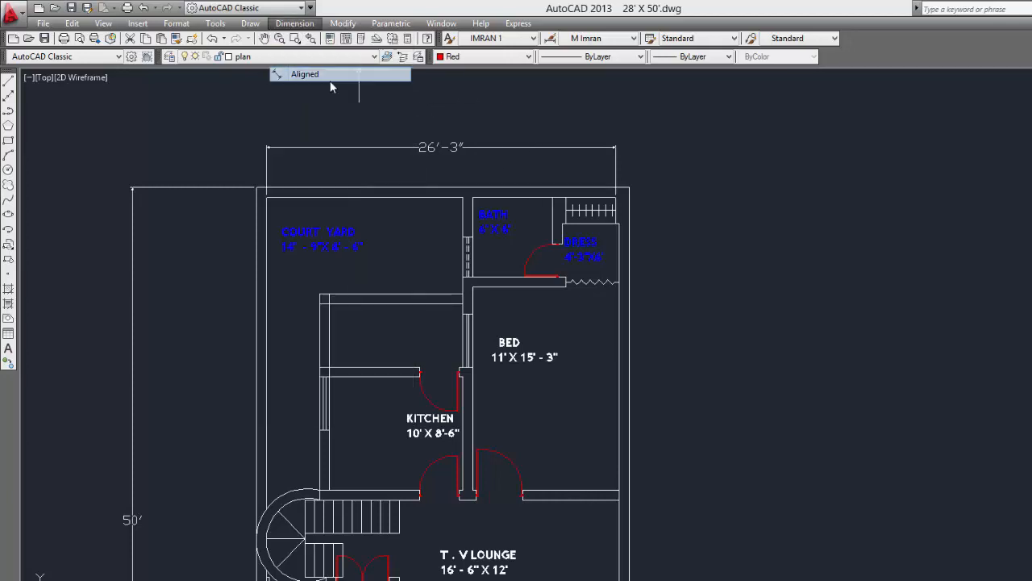
pyautogui.click(320, 294)
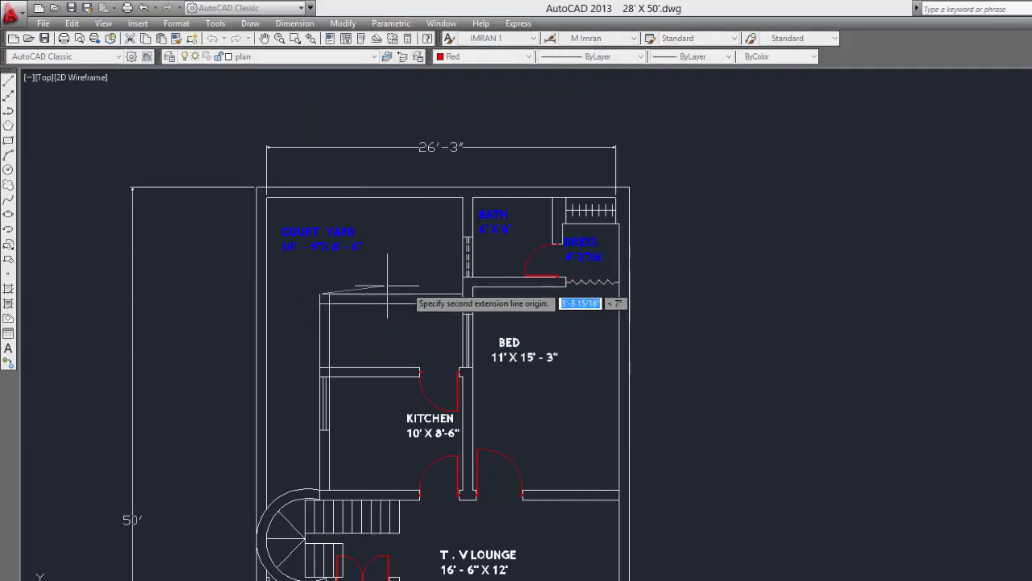
pyautogui.click(463, 294)
pyautogui.click(467, 276)
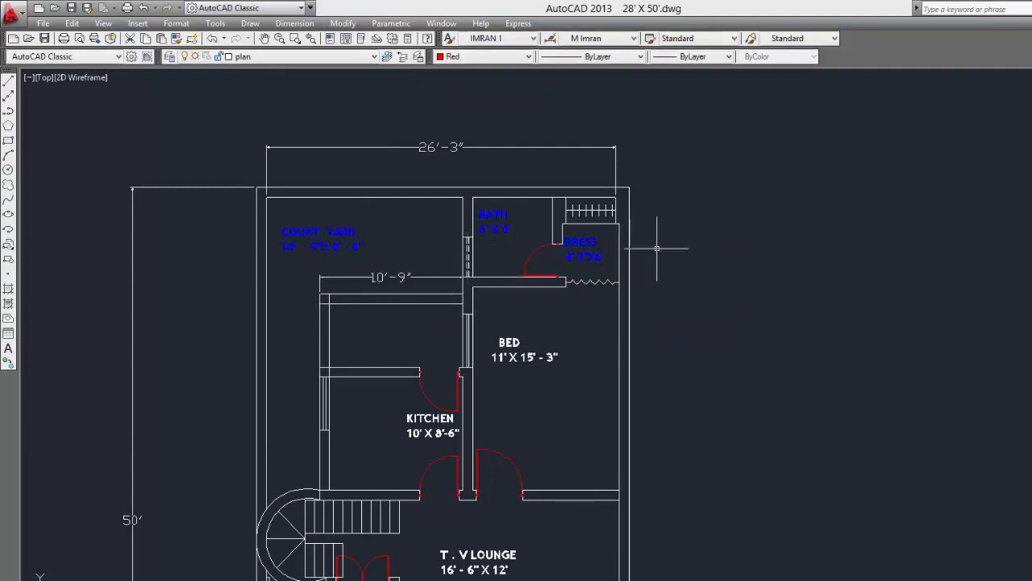
# Add an Arc Length dimension to the bath door's swing arc and place it close to the arc
pyautogui.click(294, 23)
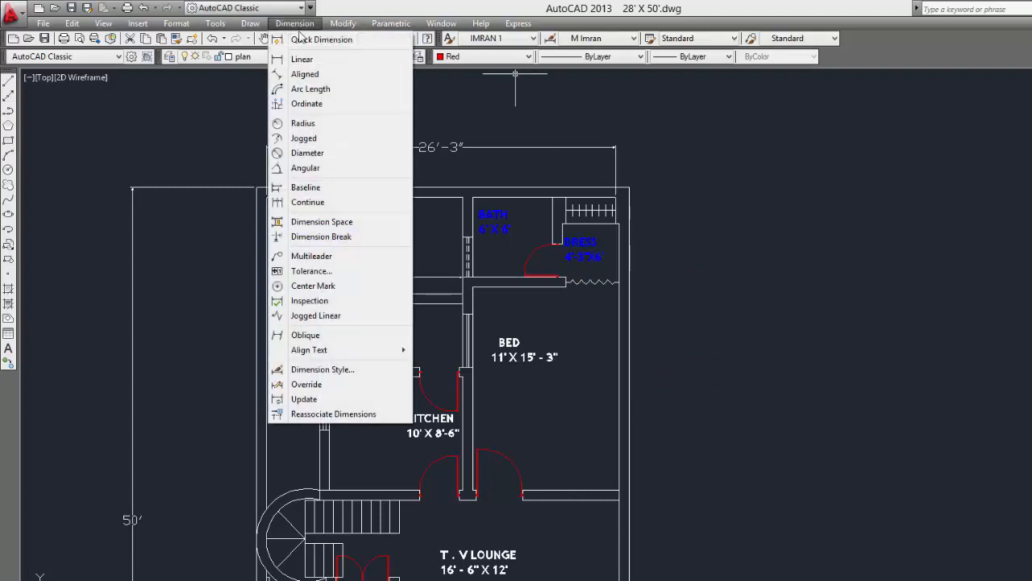
pyautogui.click(329, 95)
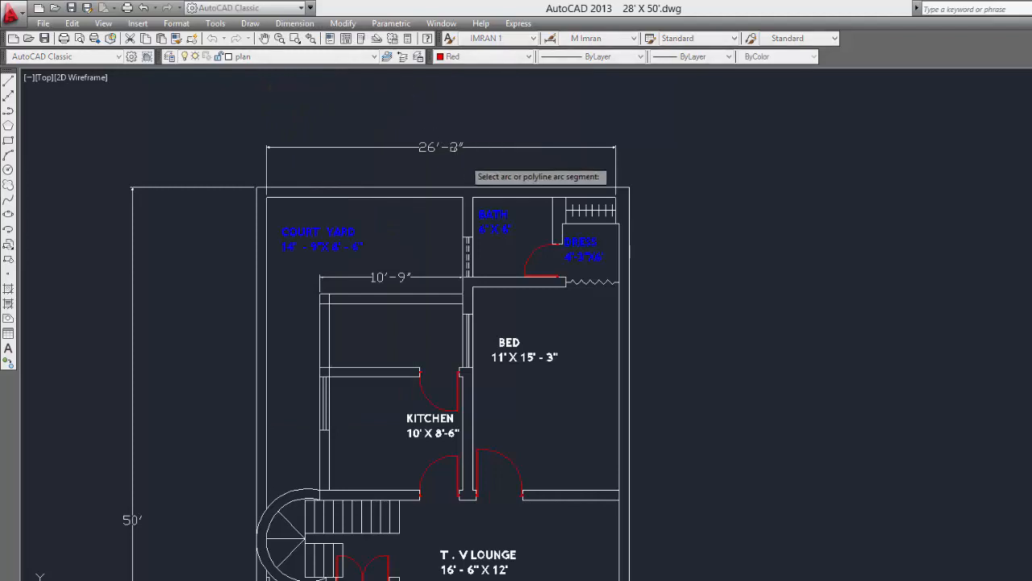
pyautogui.click(524, 275)
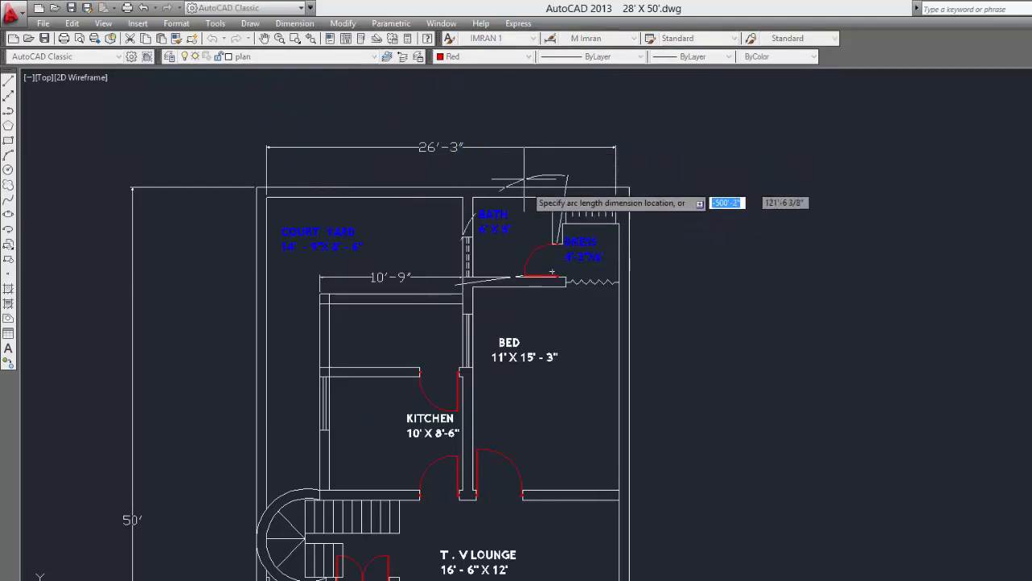
pyautogui.click(552, 273)
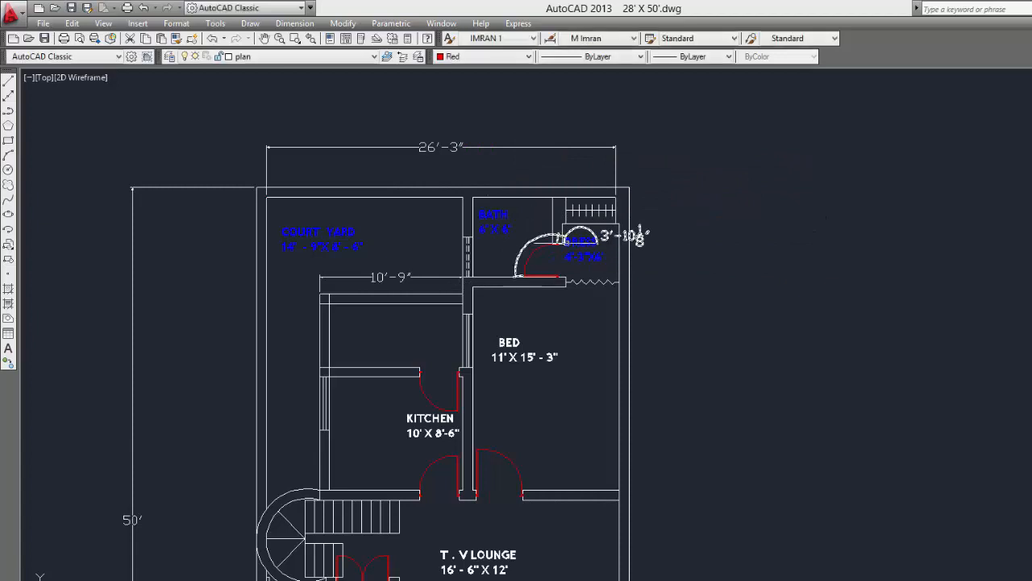
# Add a Radius dimension to the bath door's swing arc and place it outside the right outer wall beside the dress
pyautogui.scroll(6, 645, 232)
pyautogui.scroll(-5, 646, 232)
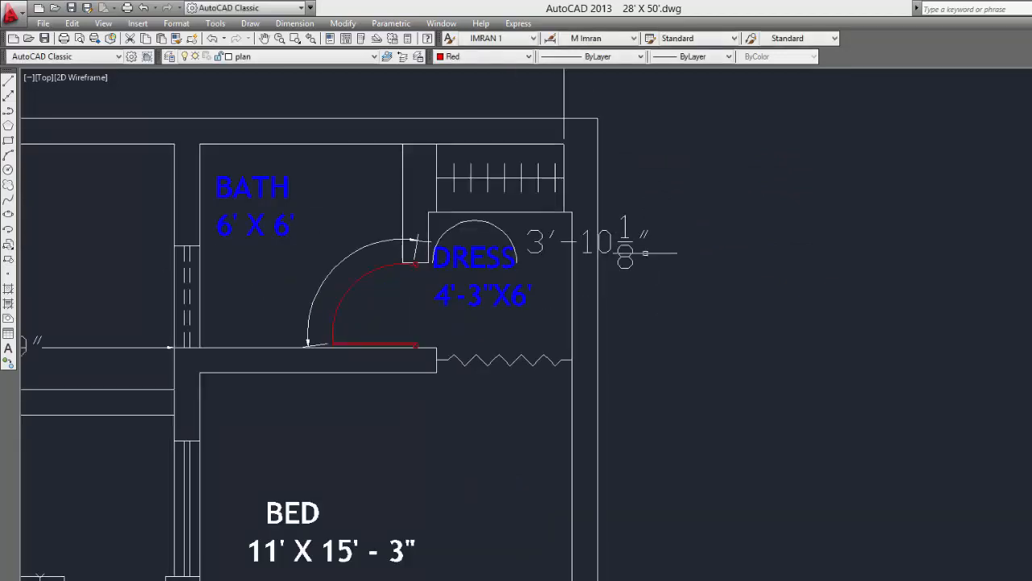
pyautogui.click(294, 23)
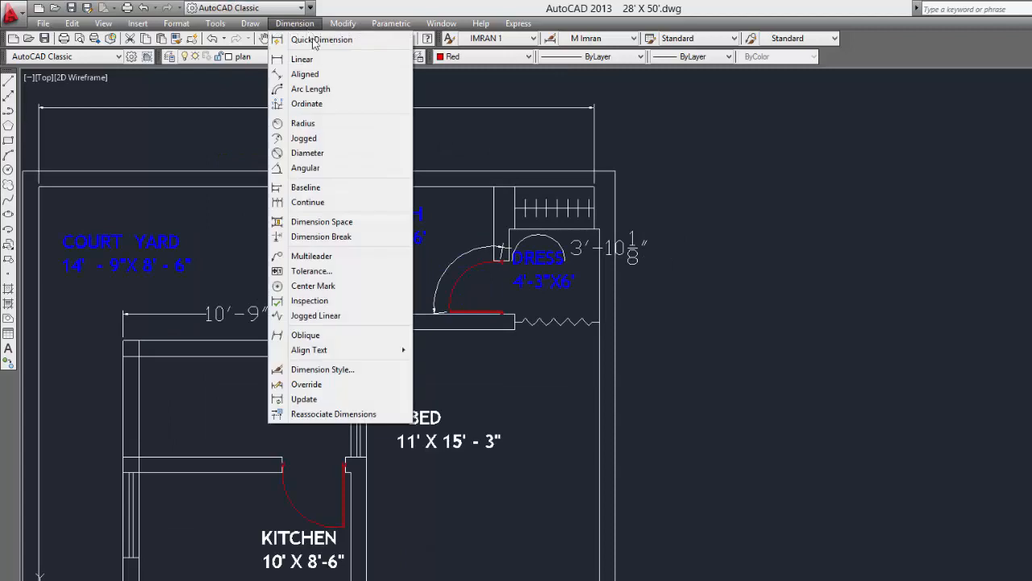
pyautogui.click(349, 127)
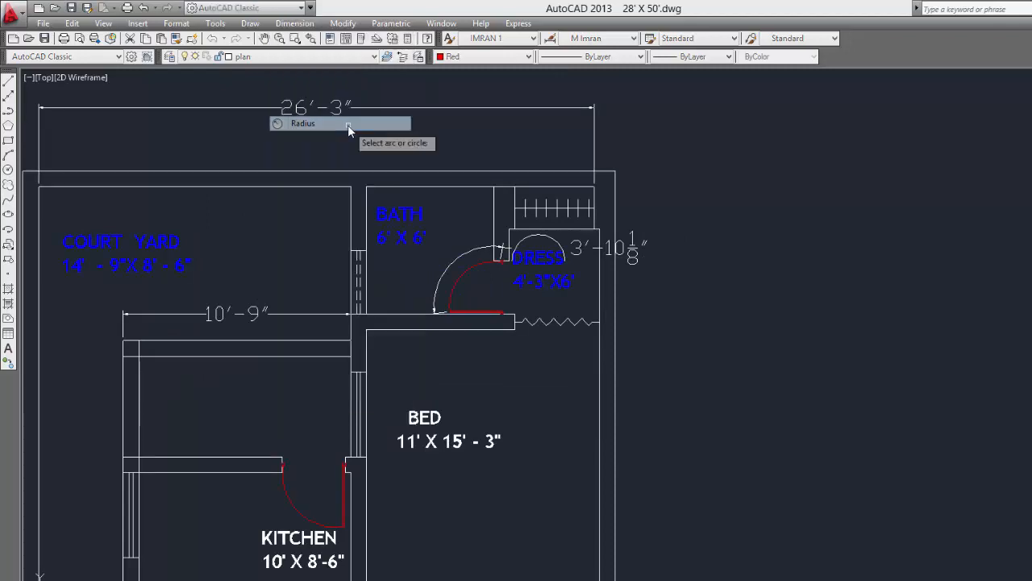
pyautogui.click(463, 276)
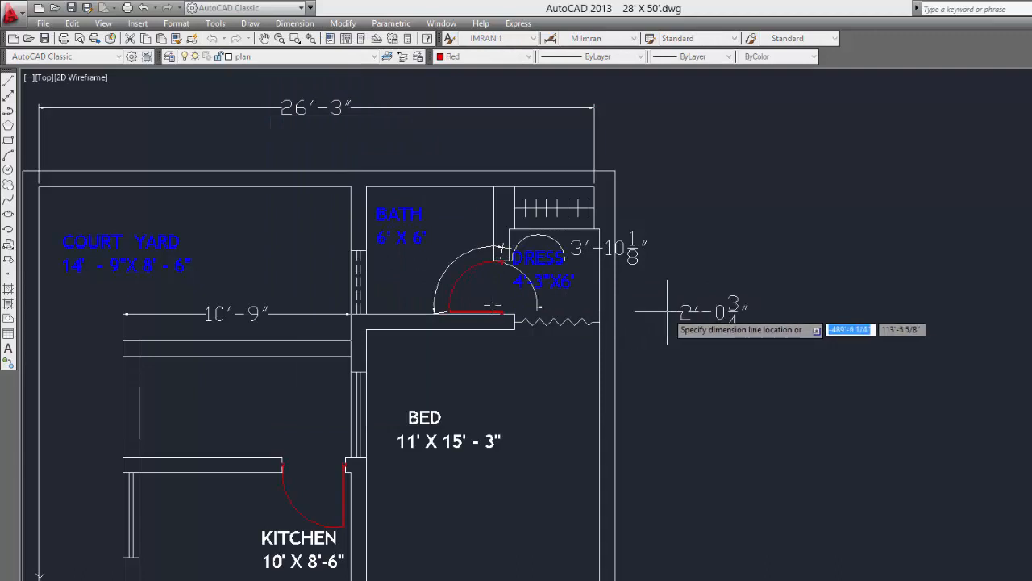
pyautogui.click(734, 323)
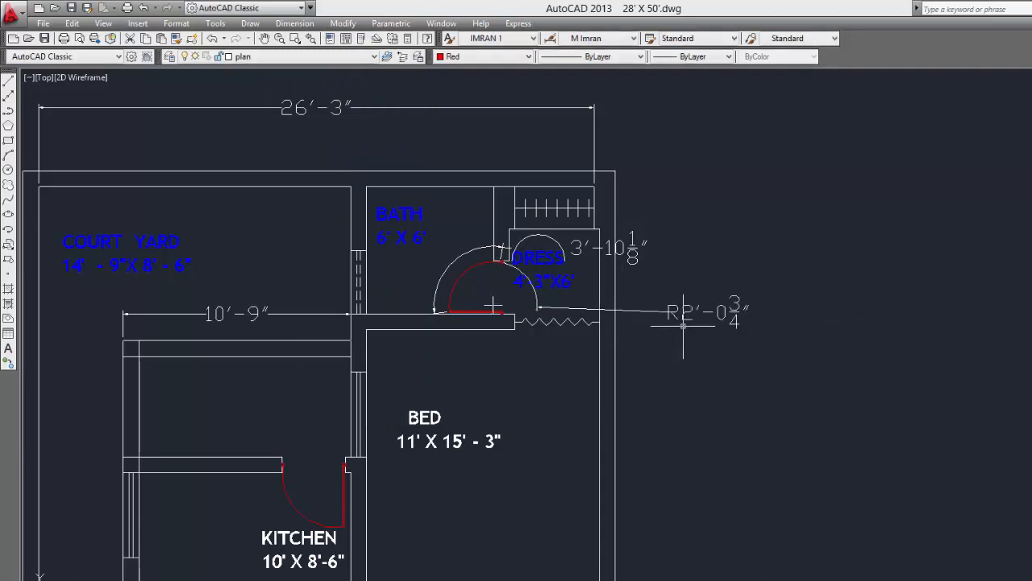
# Try a Jogged radius dimension on the bath door's swing arc, with the override centre outside the plan's upper right
pyautogui.click(294, 23)
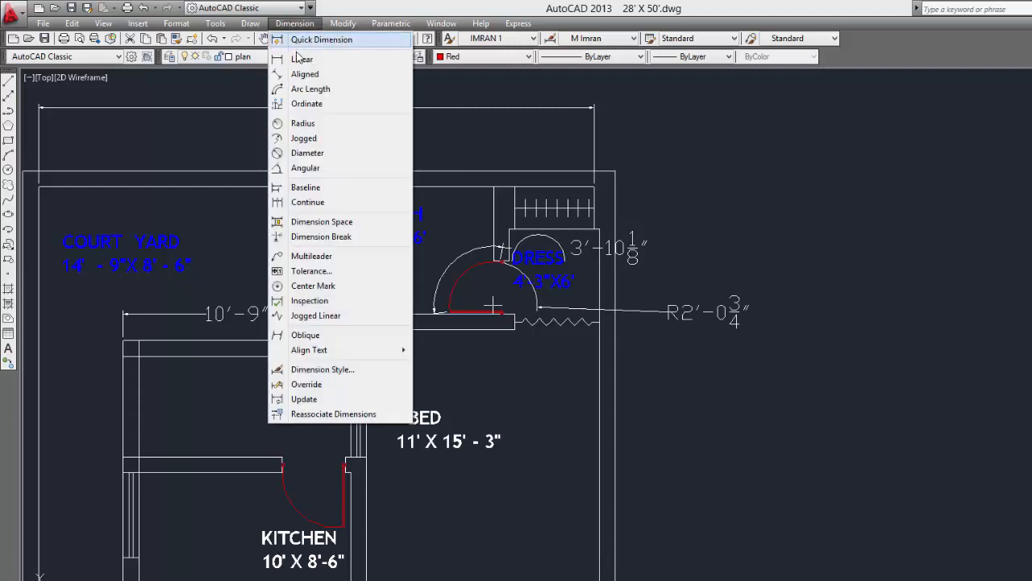
pyautogui.click(326, 138)
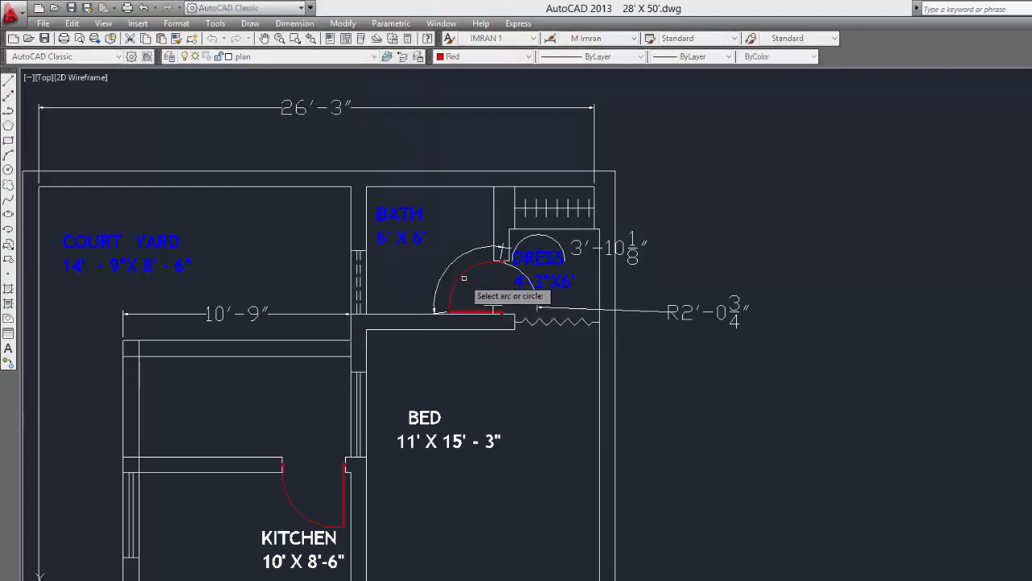
pyautogui.click(464, 278)
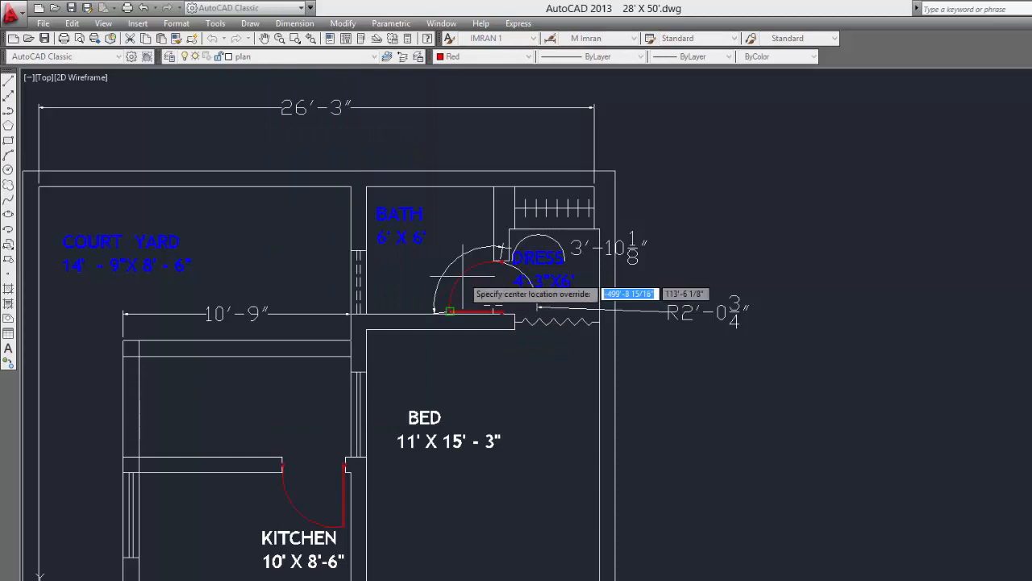
pyautogui.click(741, 219)
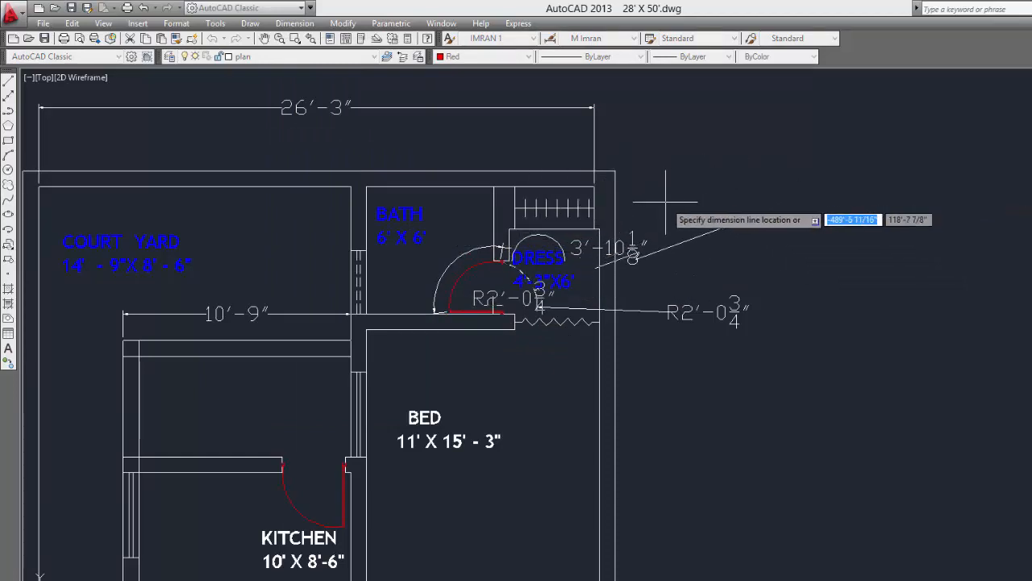
pyautogui.click(492, 305)
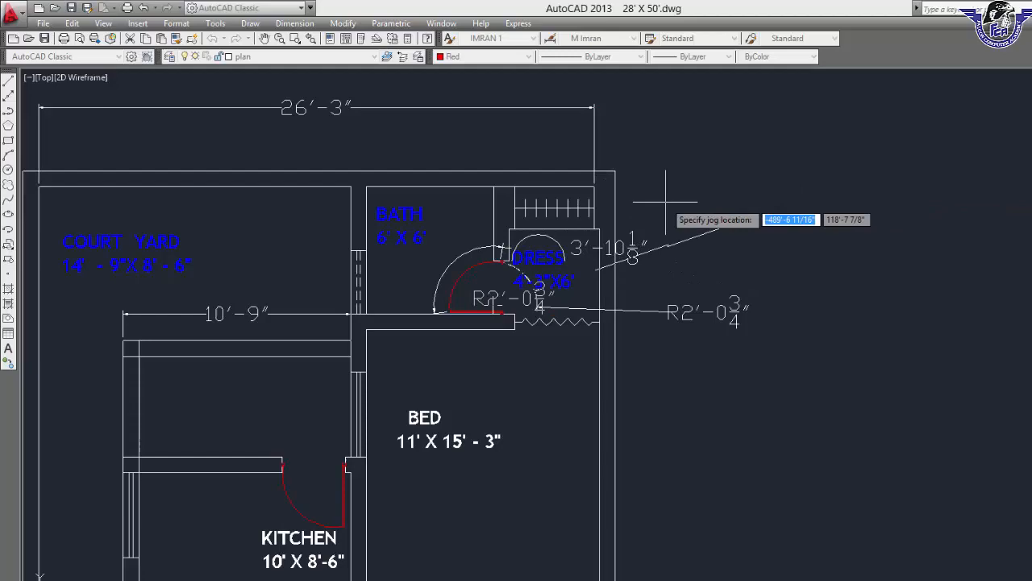
pyautogui.click(730, 166)
pyautogui.scroll(6, 524, 296)
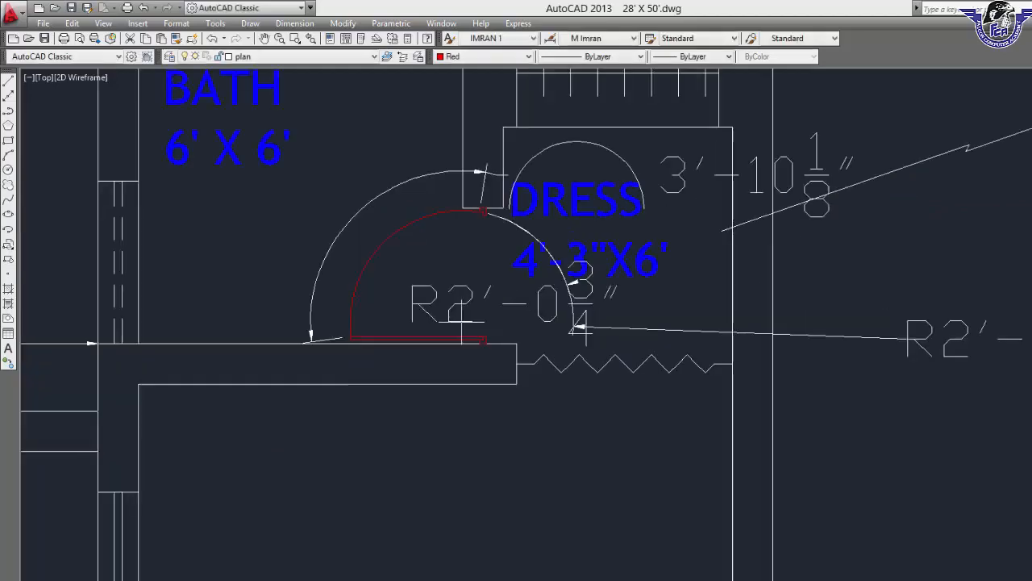
pyautogui.scroll(-4, 645, 295)
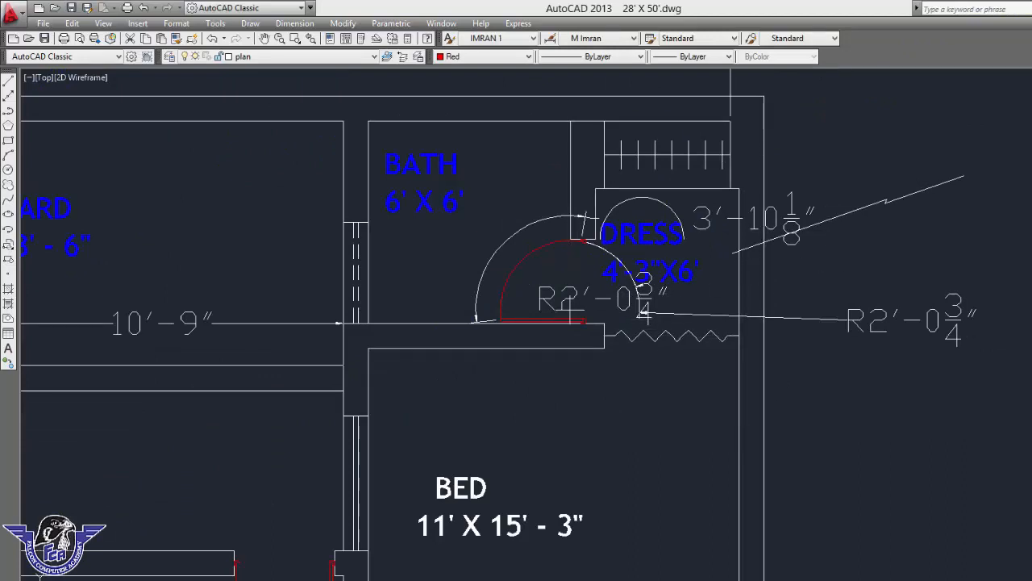
pyautogui.press('Escape')
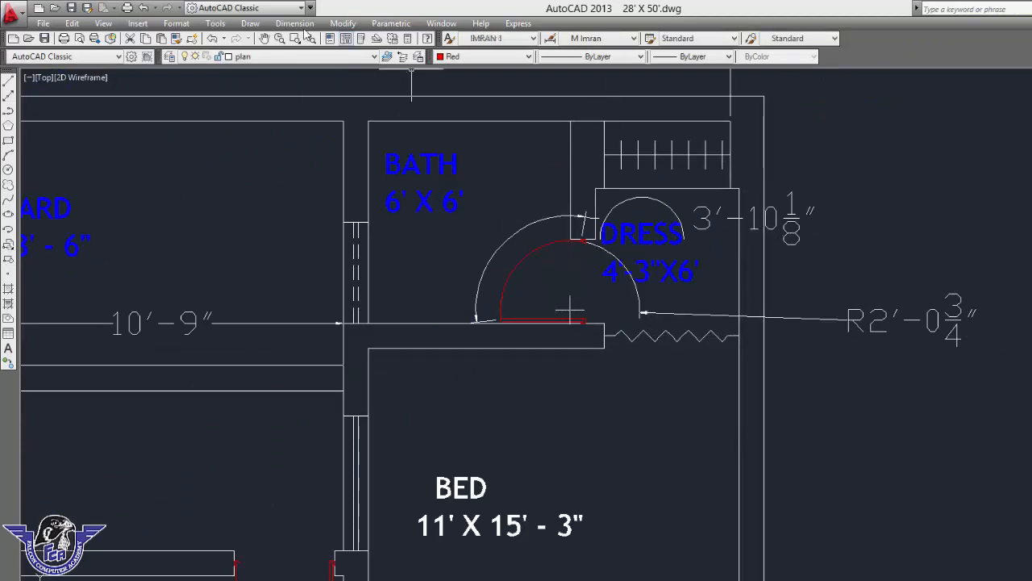
# Add a Diameter dimension to the inner arc of the curved stair wall and place it outside the plan, above and left of the stairs
pyautogui.click(294, 23)
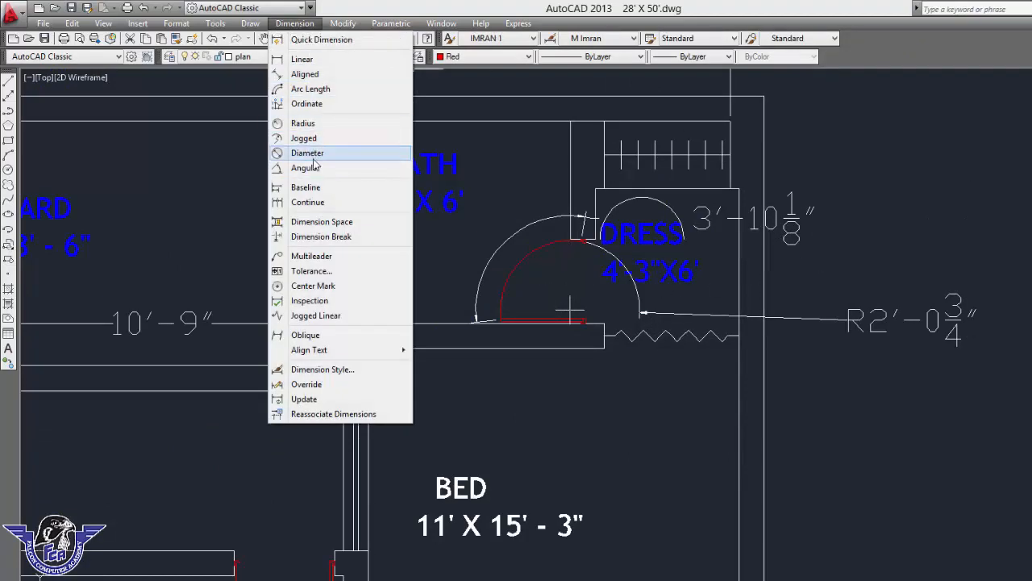
pyautogui.click(311, 156)
pyautogui.scroll(-4, 601, 323)
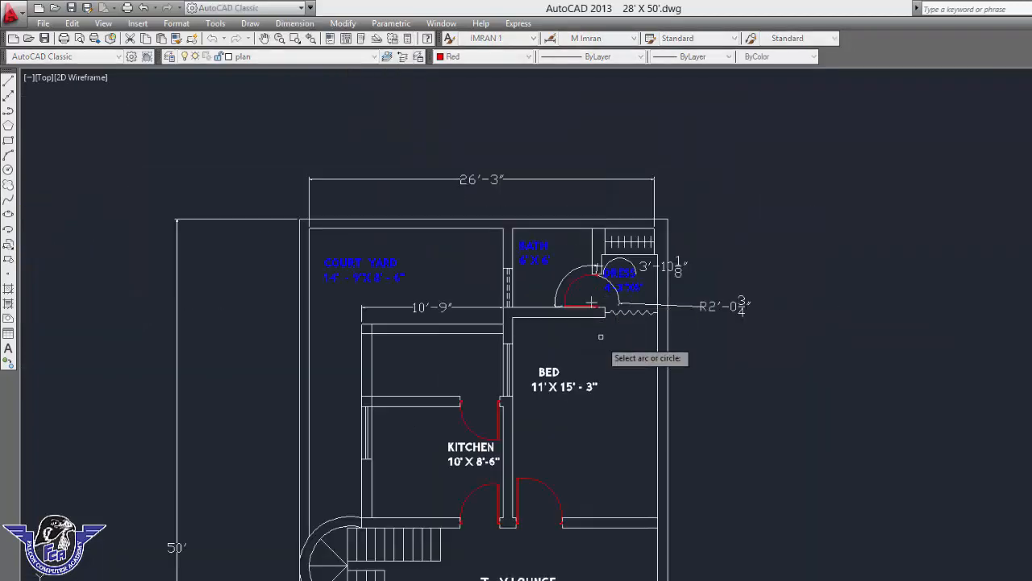
pyautogui.scroll(2, 597, 189)
pyautogui.scroll(-2, 596, 189)
pyautogui.scroll(5, 370, 331)
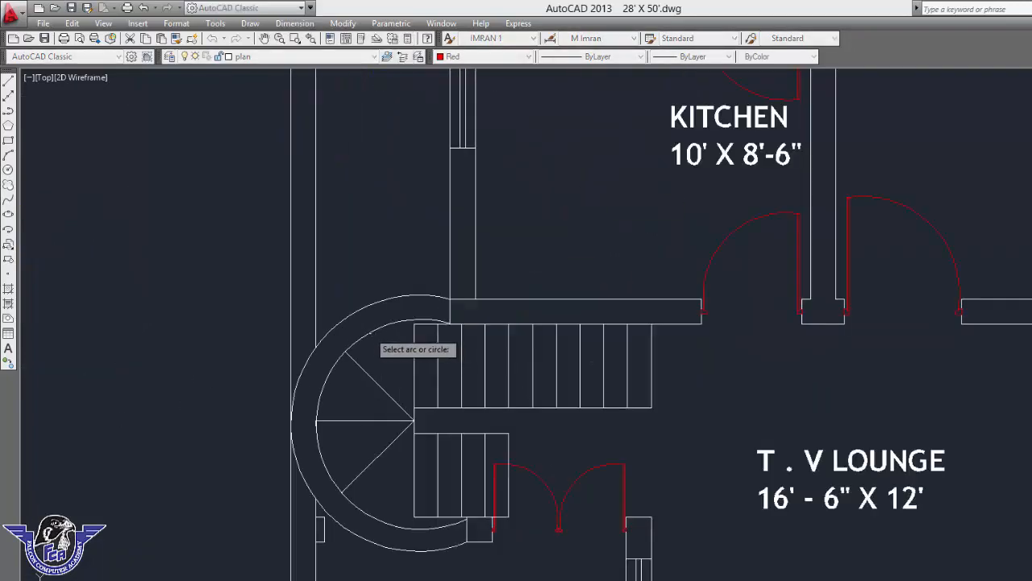
pyautogui.click(371, 333)
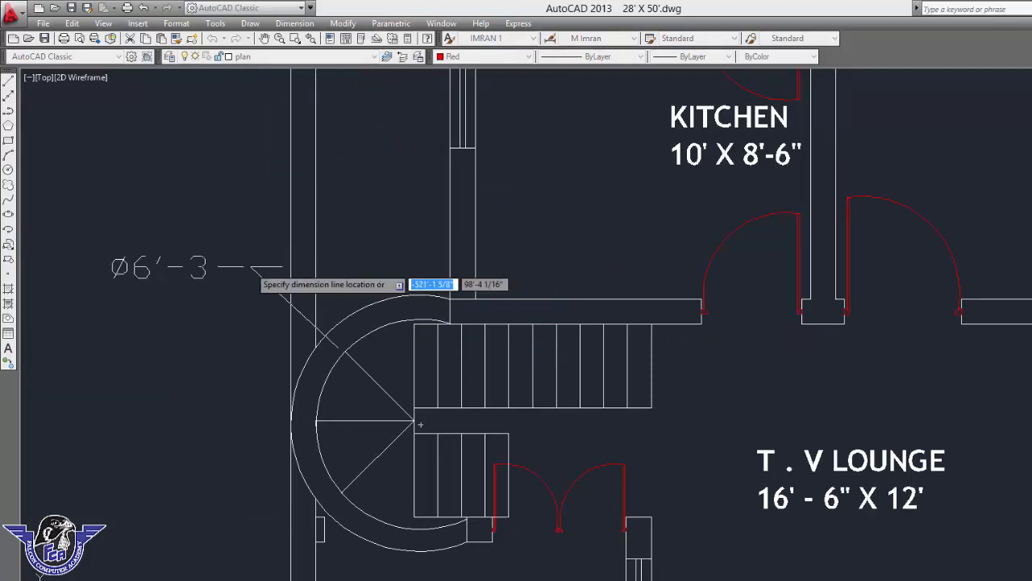
pyautogui.click(234, 255)
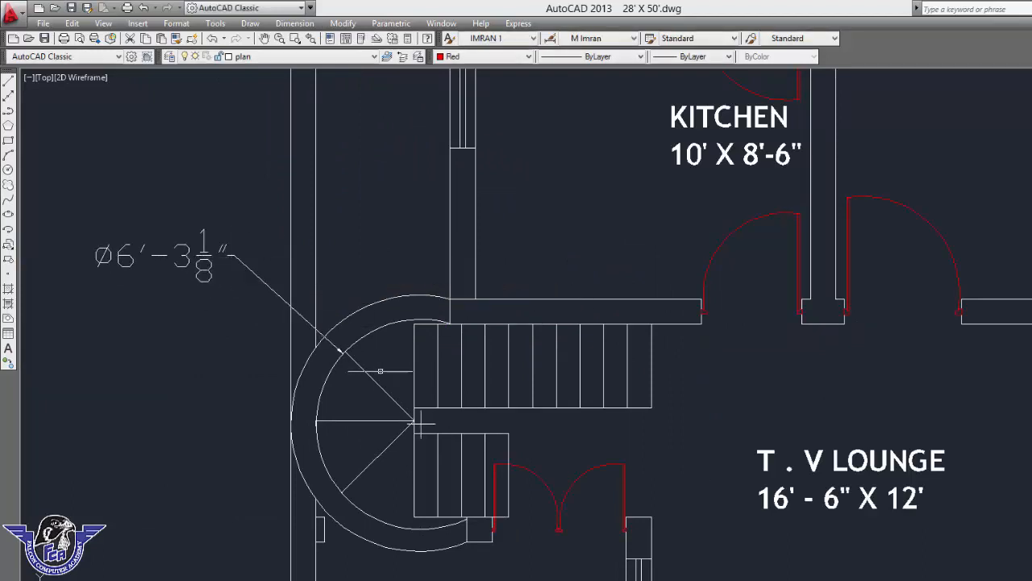
# Add an Angular dimension to the outer arc of the curved stair wall and place it around the outside of that arc
pyautogui.click(310, 24)
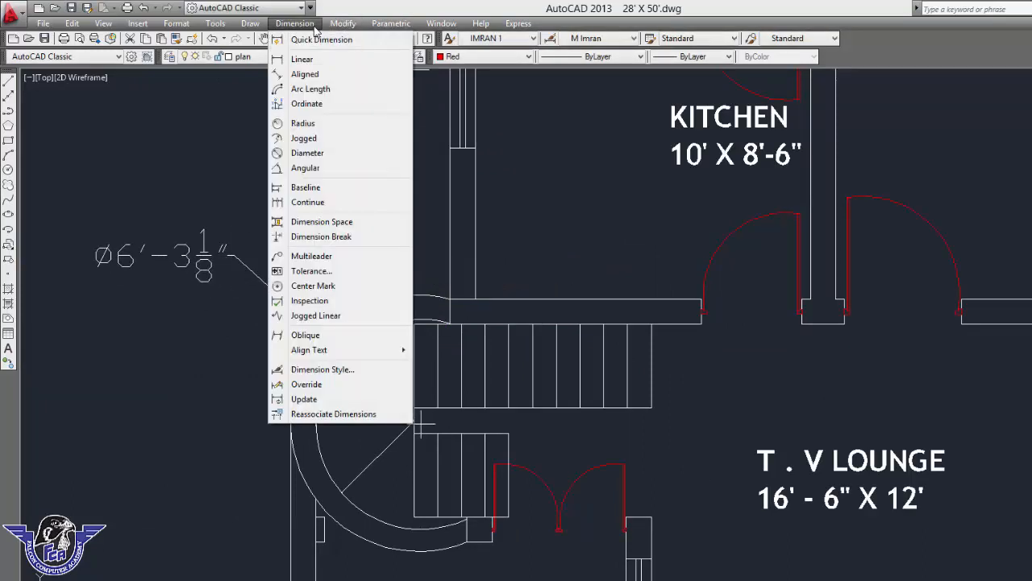
pyautogui.click(305, 167)
pyautogui.click(367, 309)
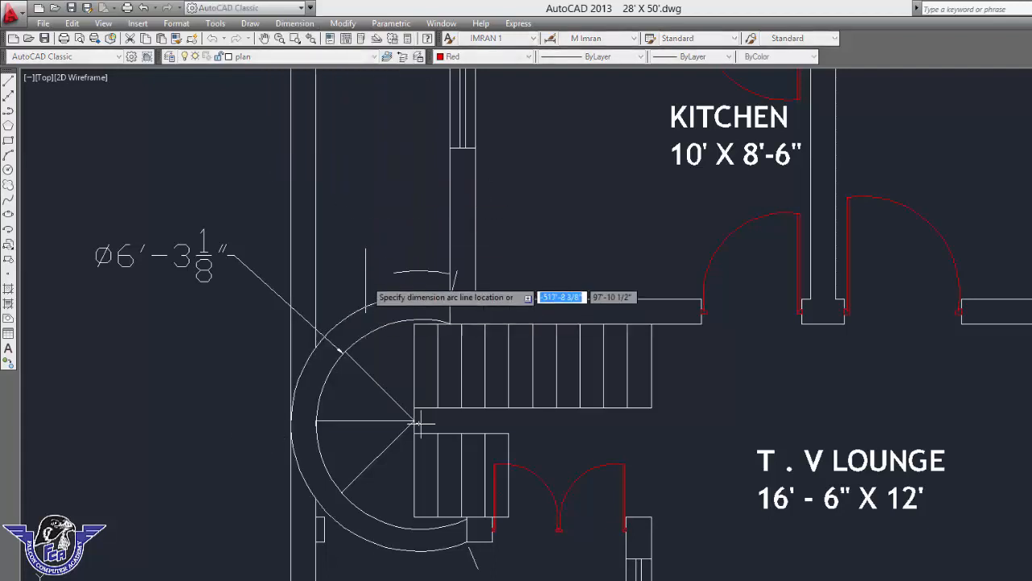
pyautogui.click(352, 239)
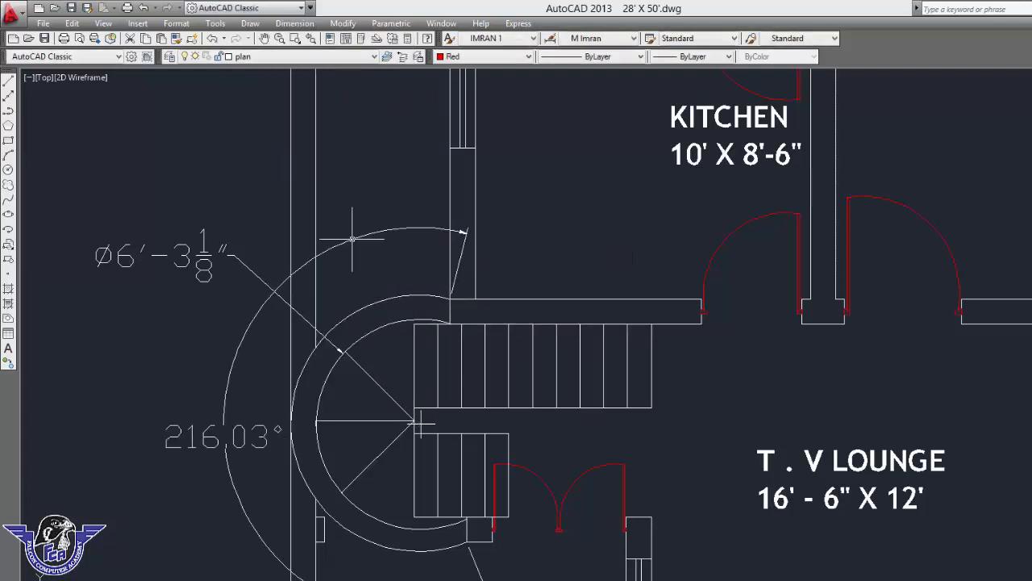
pyautogui.click(294, 23)
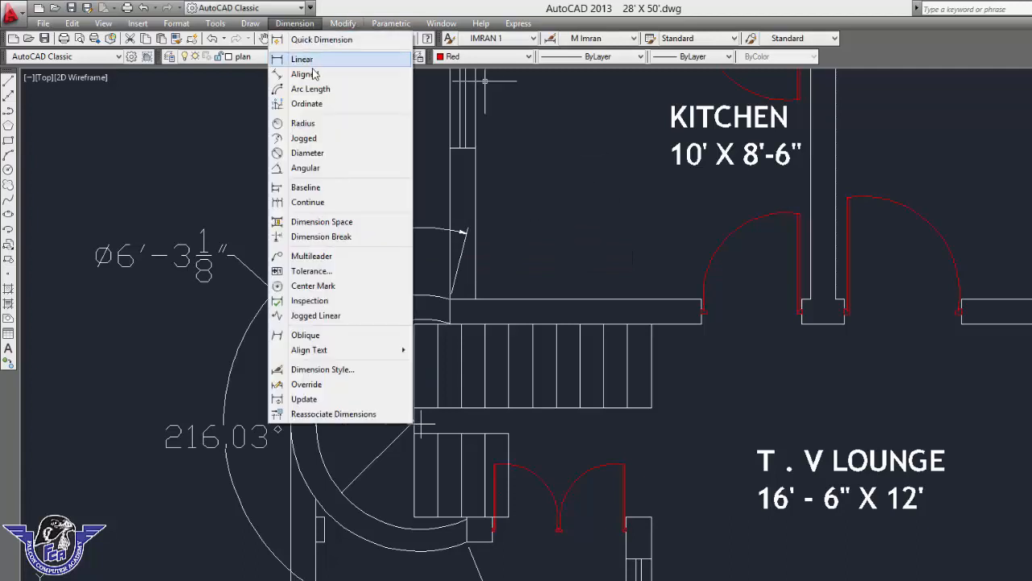
pyautogui.click(327, 168)
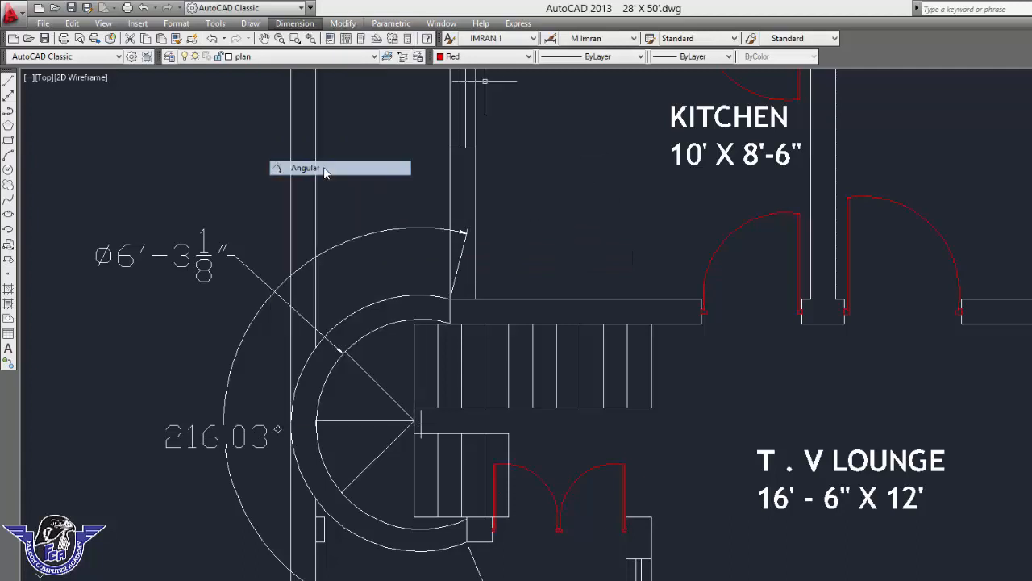
pyautogui.click(539, 300)
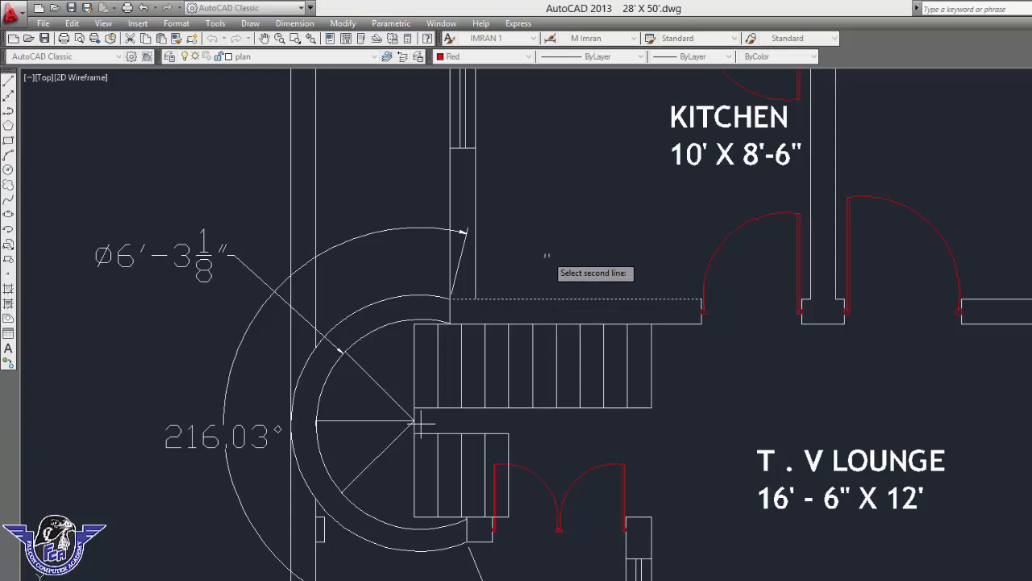
pyautogui.press('Escape')
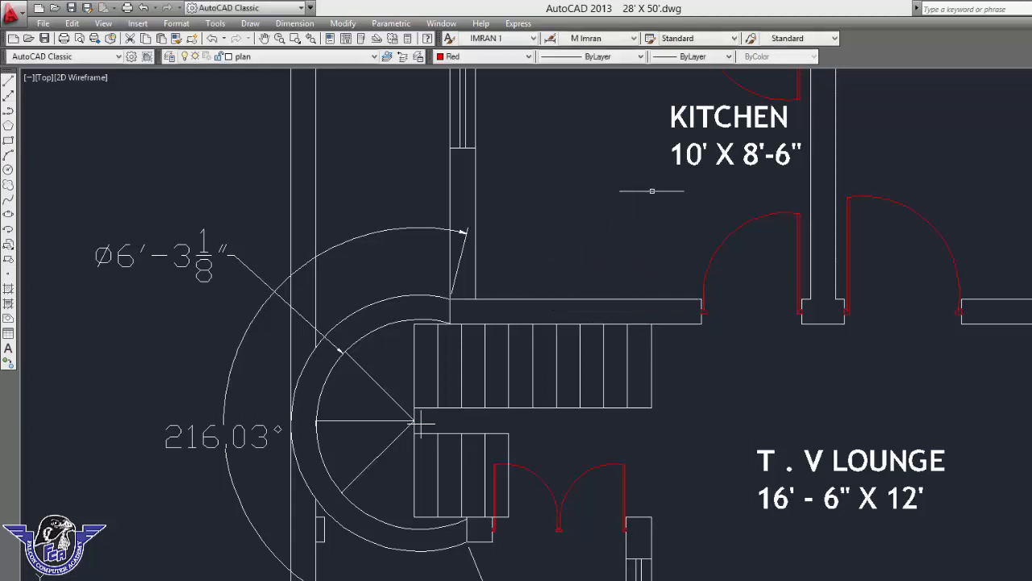
# Add an Angular dimension to the swing arc of the door between the kitchen and the T.V lounge, just outside the arc
pyautogui.press('Return')
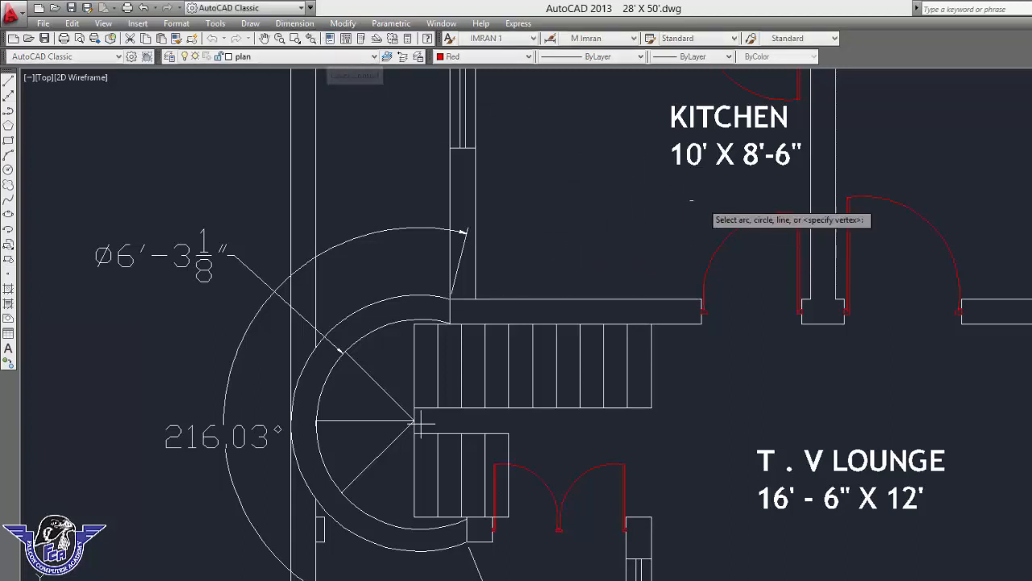
pyautogui.click(728, 238)
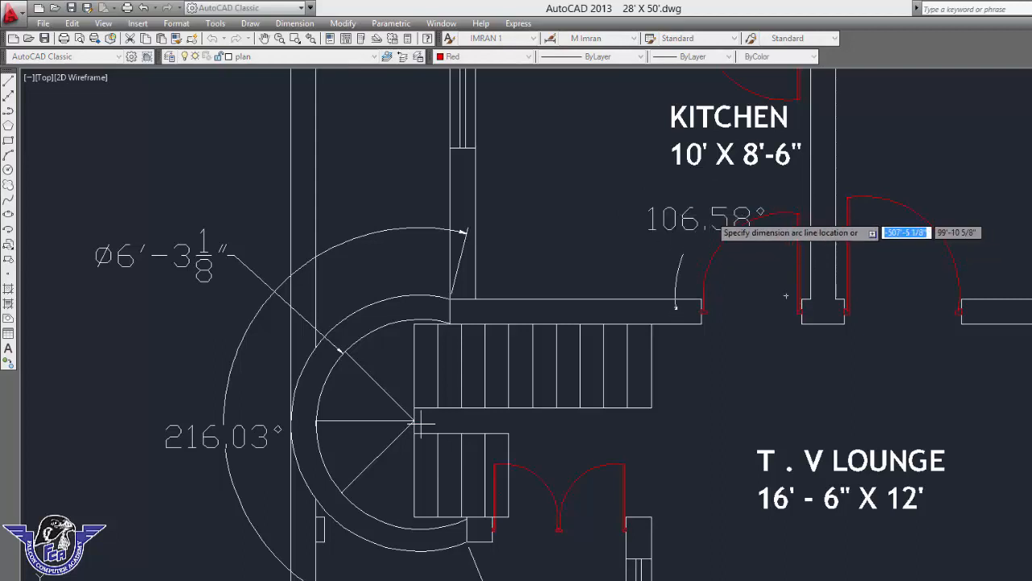
pyautogui.click(705, 213)
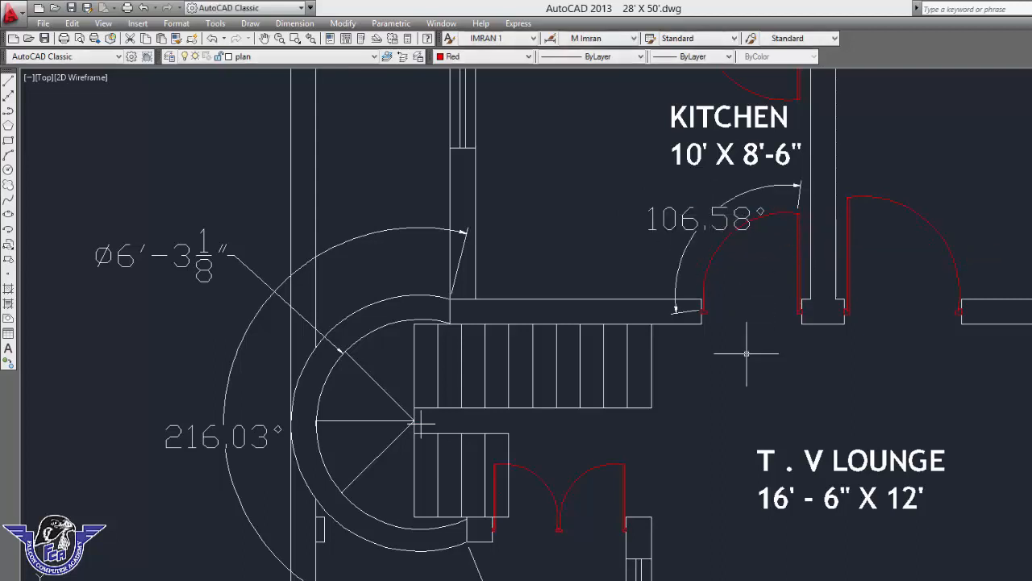
pyautogui.click(295, 23)
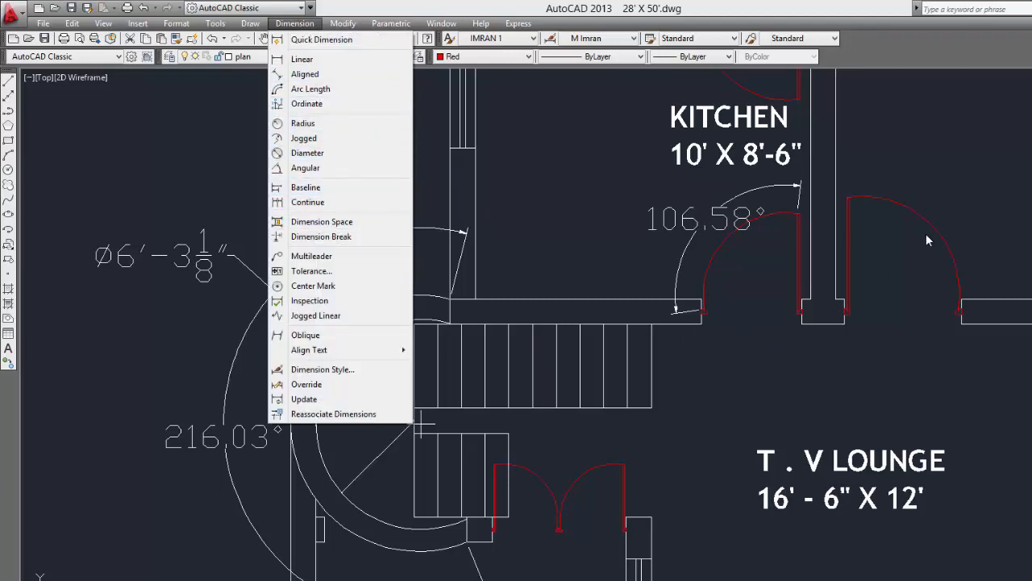
pyautogui.click(958, 156)
pyautogui.scroll(-6, 538, 378)
pyautogui.click(639, 298)
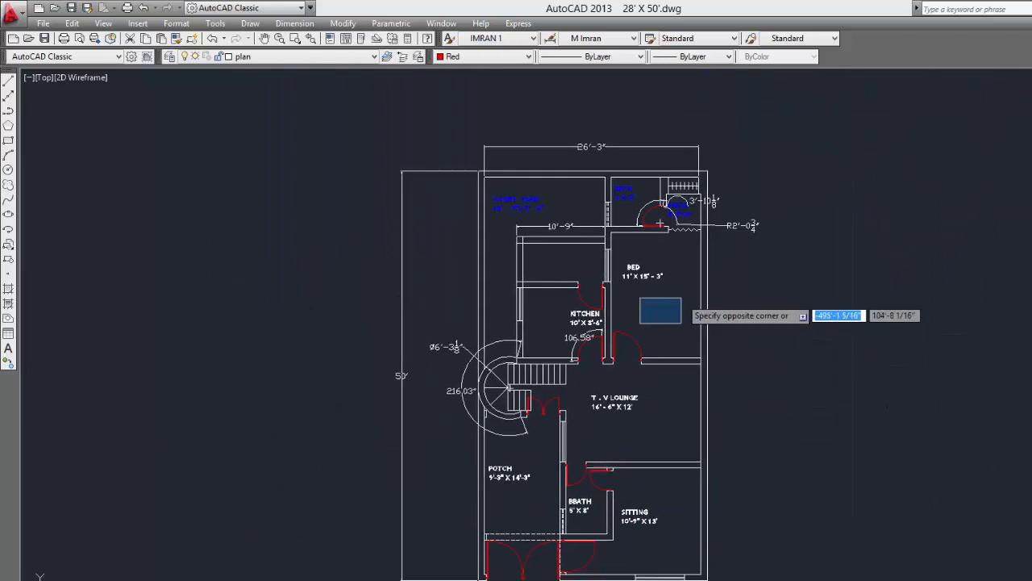
pyautogui.hotkey('alt', 'n')
# Erase the Arc Length and Radius dimensions attached to the bath door's swing arc
pyautogui.click(770, 180)
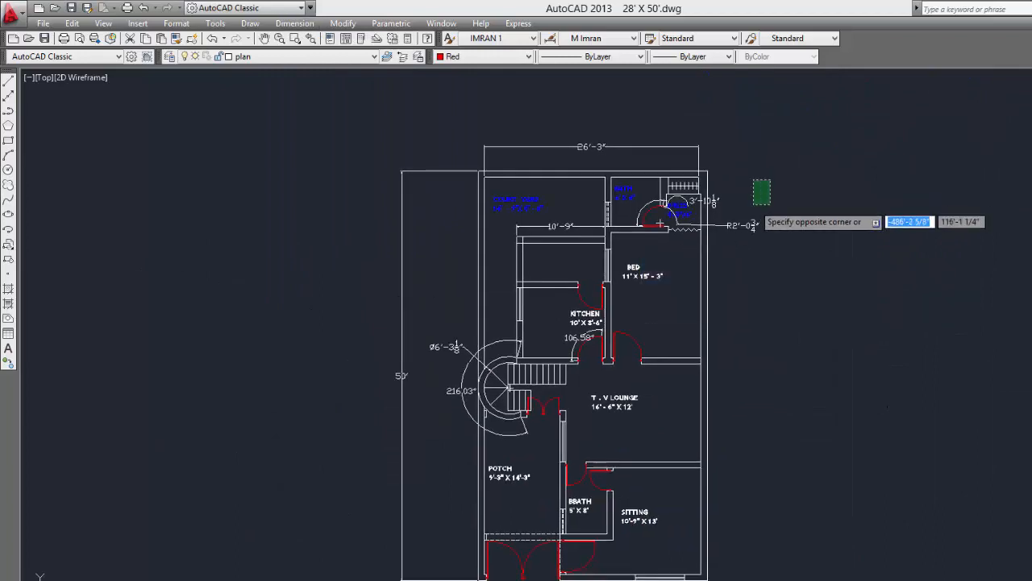
pyautogui.click(755, 203)
pyautogui.scroll(2, 784, 181)
pyautogui.click(774, 187)
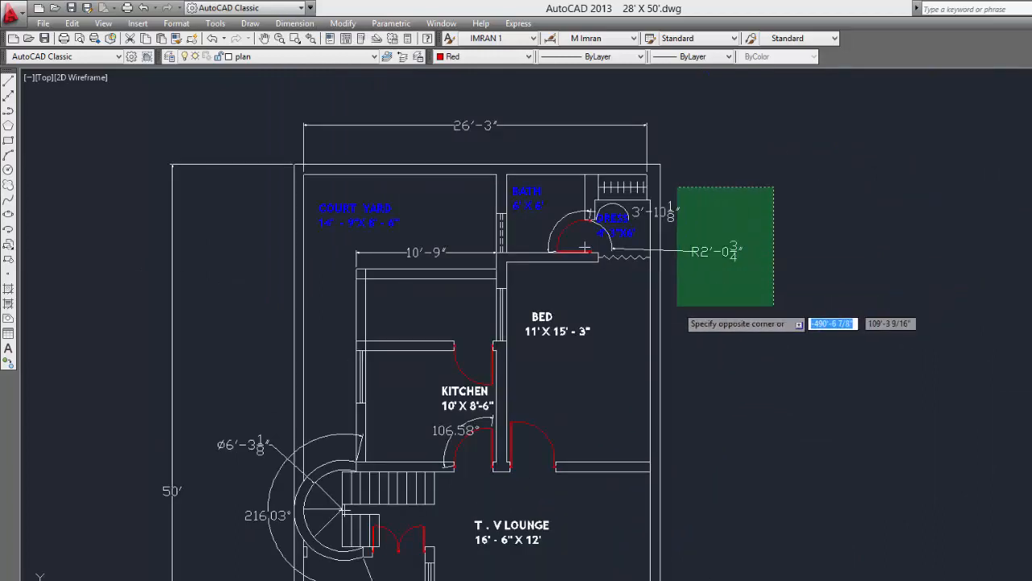
pyautogui.click(670, 297)
pyautogui.press('Escape')
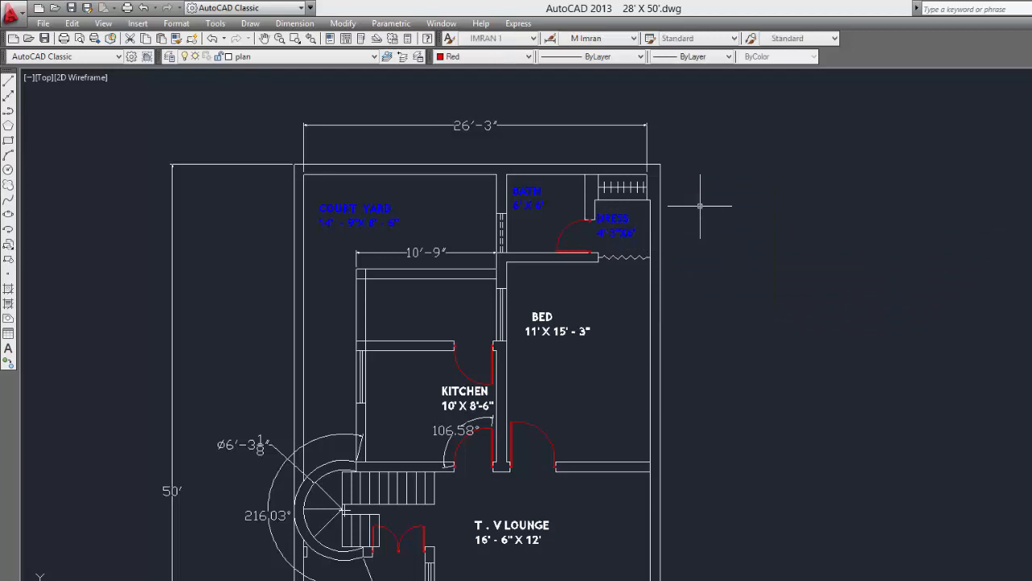
# Add an Aligned dimension across the top outer wall's thickness at the plan's upper-right corner, placed outside the right wall
pyautogui.scroll(5, 668, 166)
pyautogui.click(309, 25)
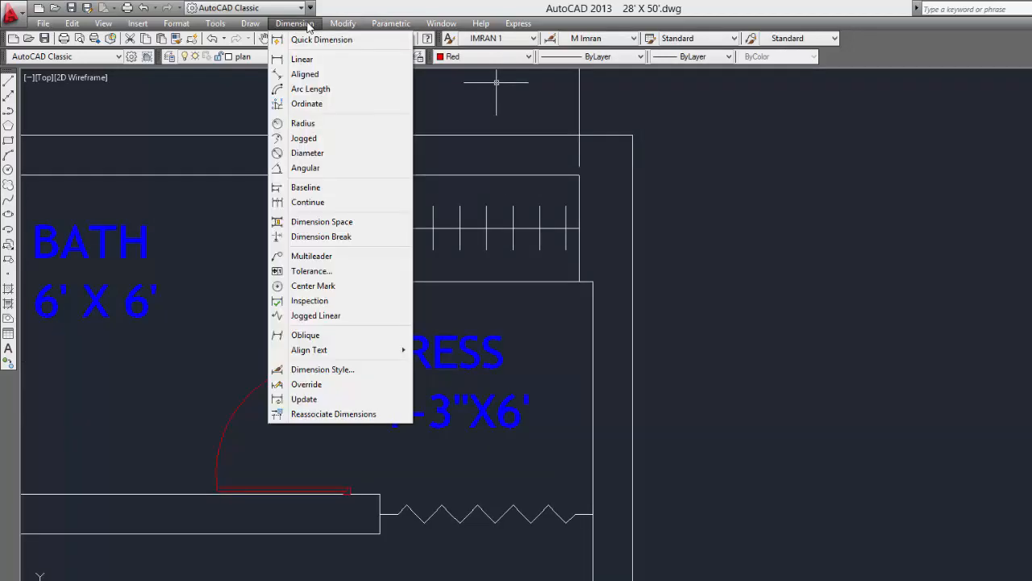
pyautogui.click(314, 75)
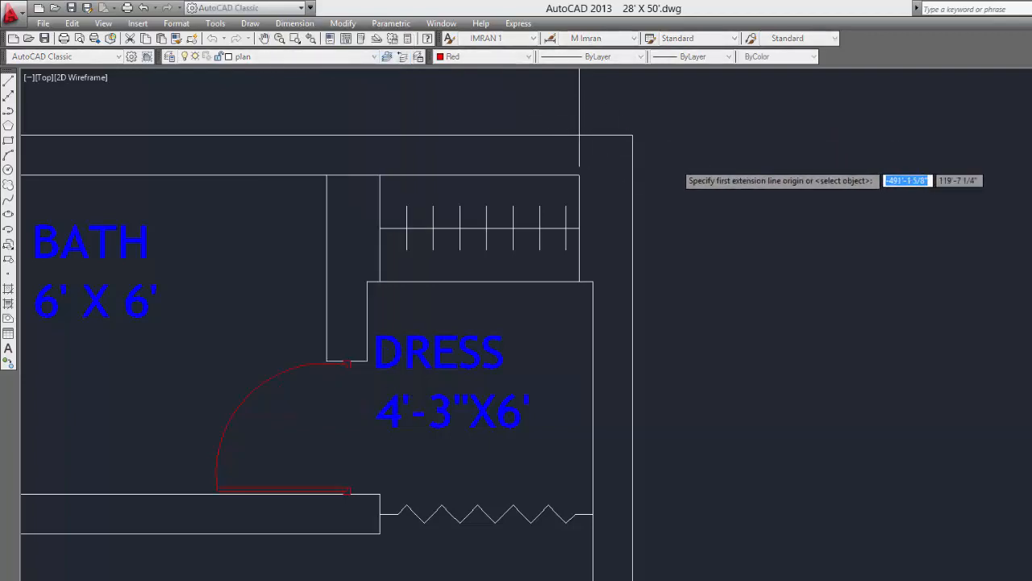
pyautogui.scroll(3, 606, 128)
pyautogui.click(606, 118)
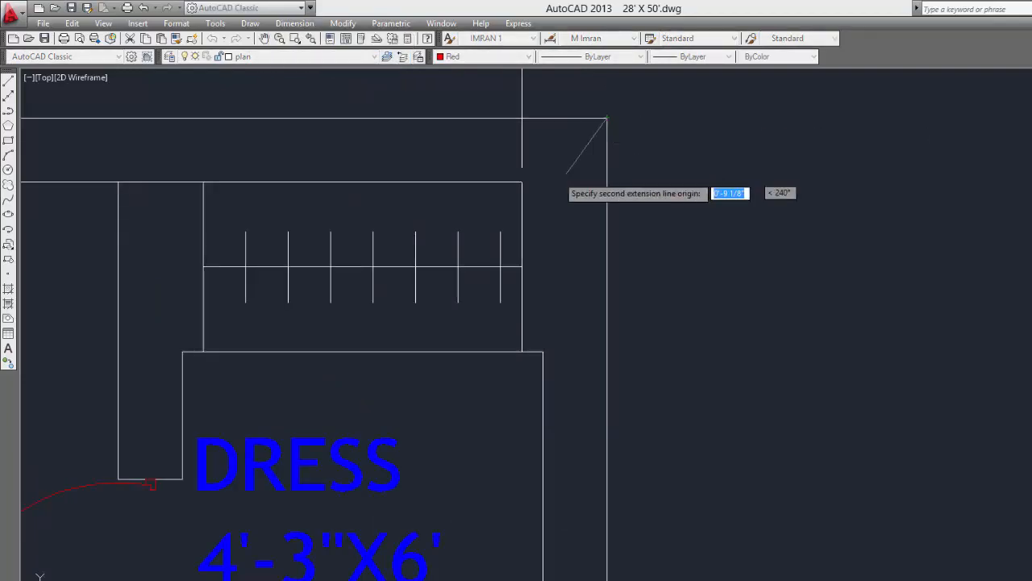
pyautogui.click(522, 181)
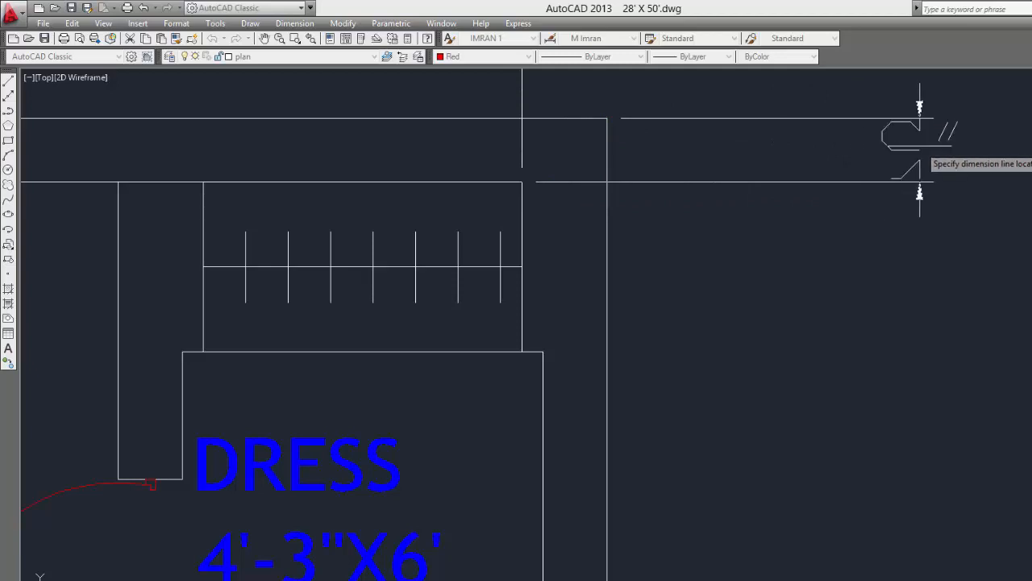
pyautogui.scroll(-4, 568, 141)
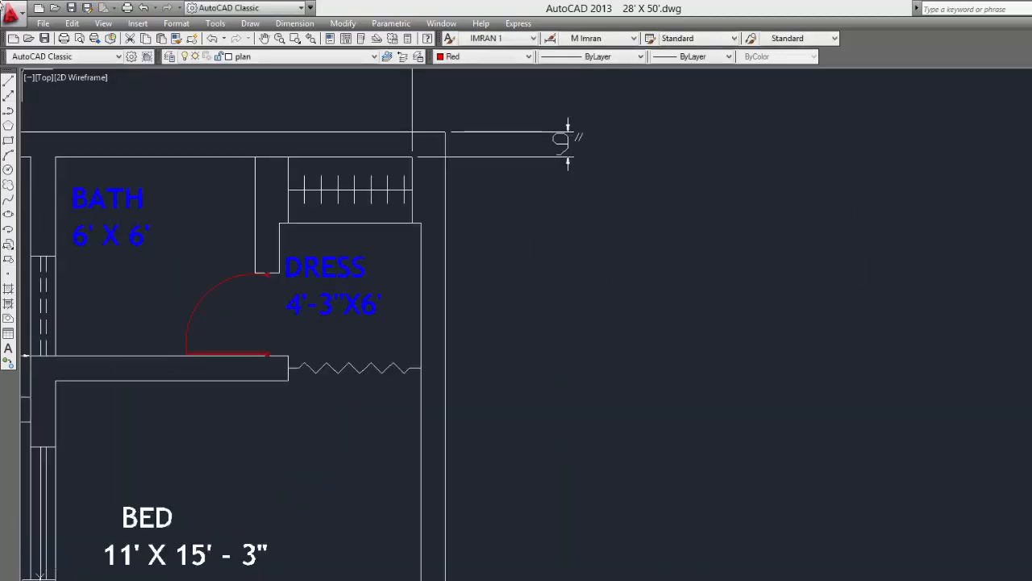
# Continue the wall-thickness dimension down the plan's right side, past the dressing room and bedroom to the T.V lounge's upper wall
pyautogui.click(295, 23)
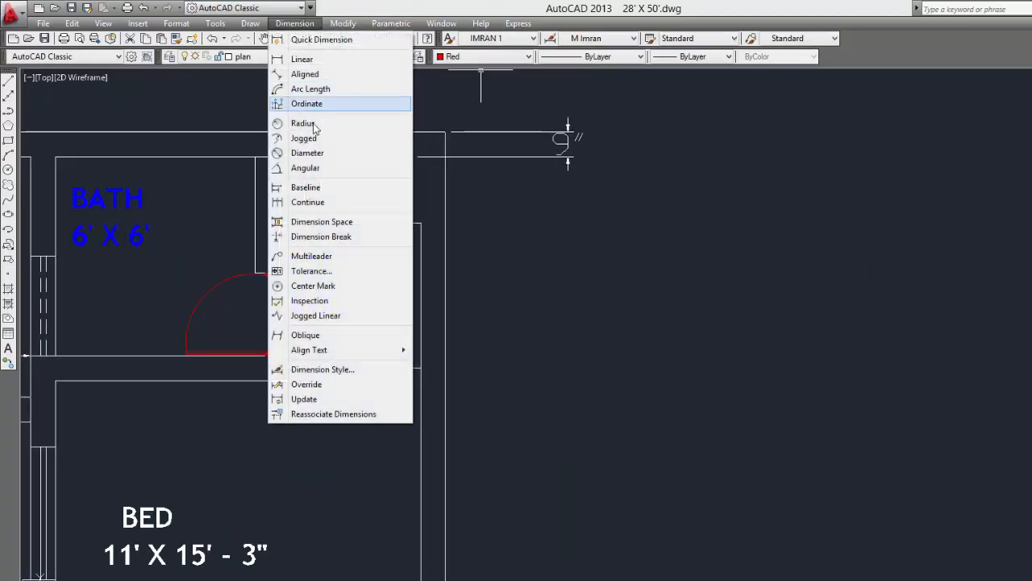
pyautogui.click(328, 203)
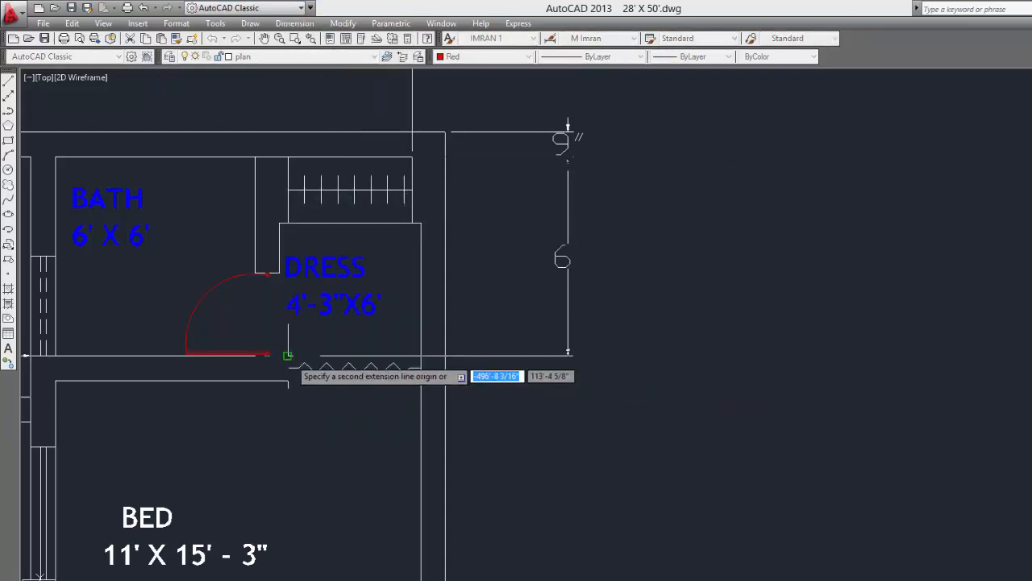
pyautogui.click(288, 355)
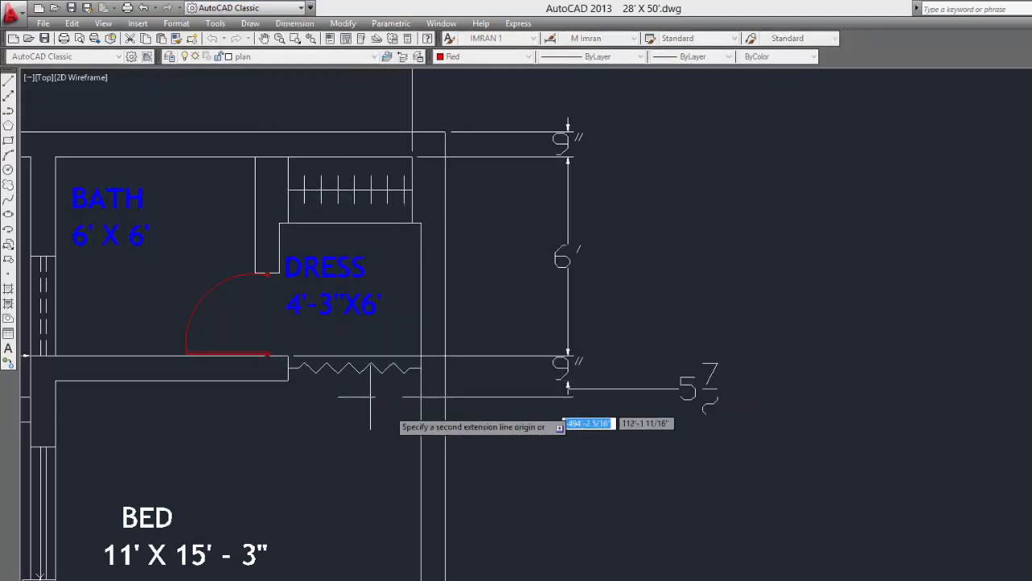
pyautogui.scroll(-3, 446, 396)
pyautogui.moveTo(446, 396); pyautogui.dragTo(431, 116, button='middle')
pyautogui.scroll(2, 391, 337)
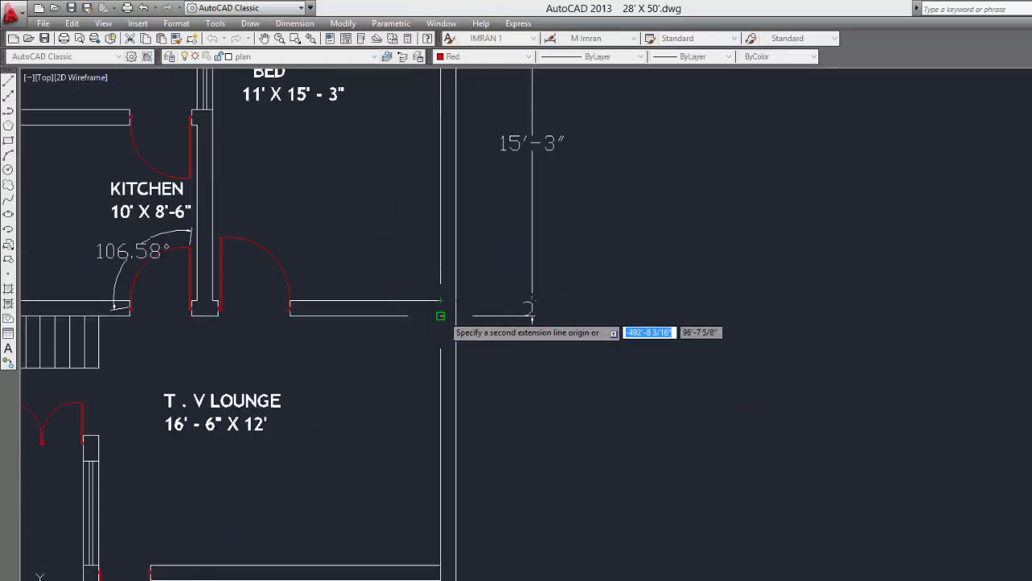
# Extend the continued dimension chain along the T.V lounge and sitting room, including wall thicknesses, to the plan's lower-right outer corner
pyautogui.moveTo(461, 373); pyautogui.dragTo(441, 135, button='middle')
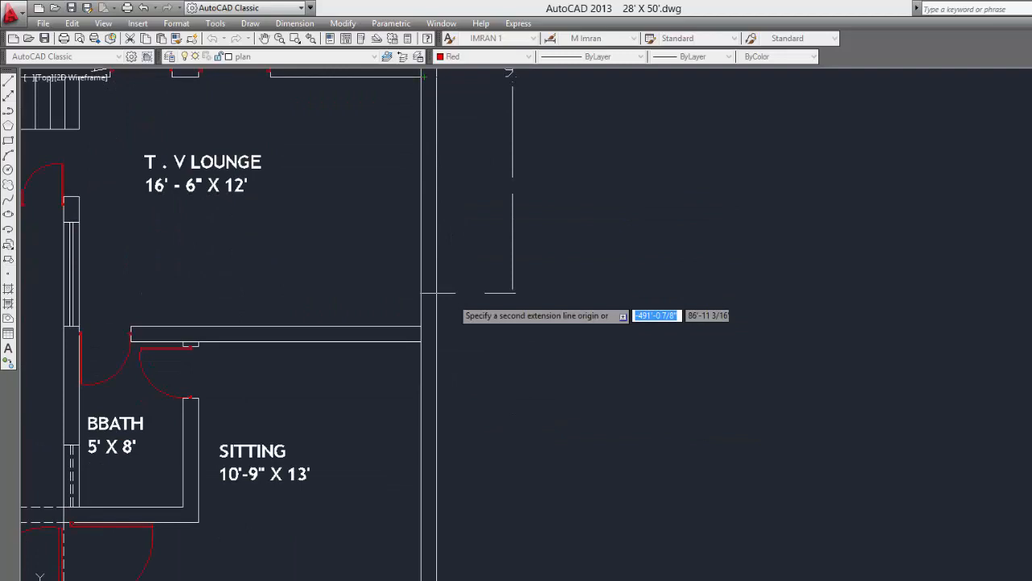
pyautogui.click(421, 326)
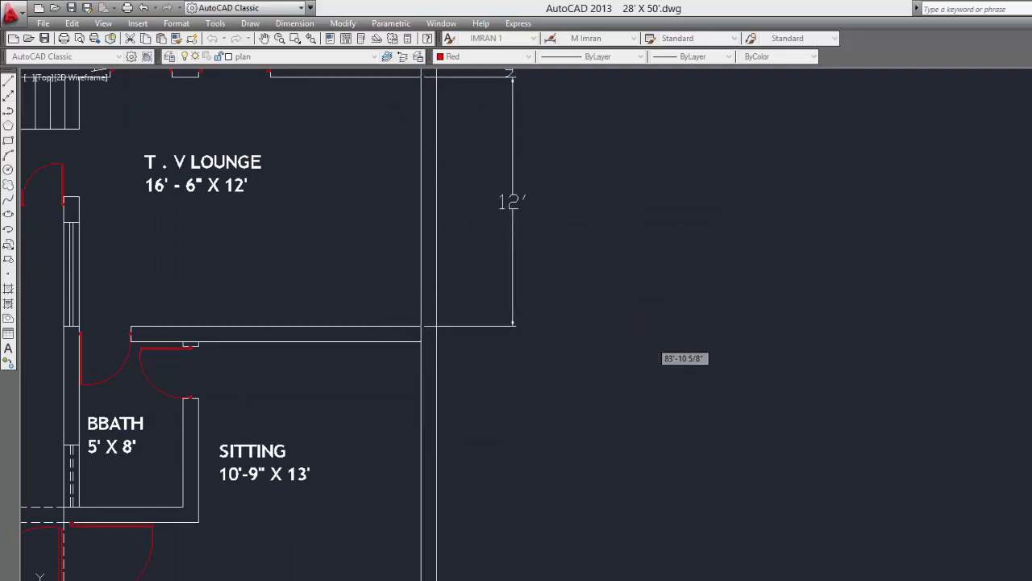
pyautogui.scroll(-3, 23, 105)
pyautogui.scroll(5, 27, 155)
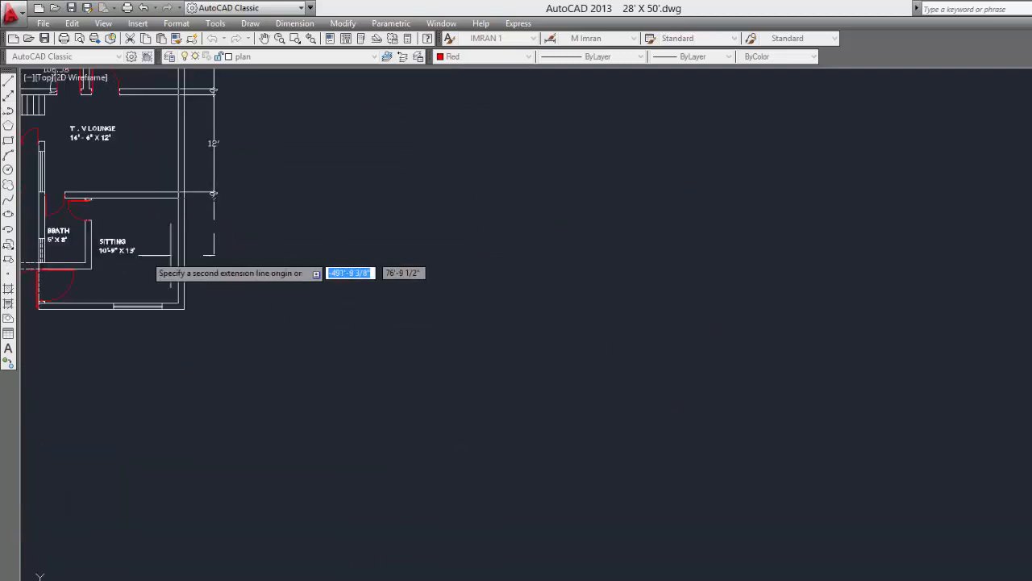
pyautogui.scroll(-5, 27, 155)
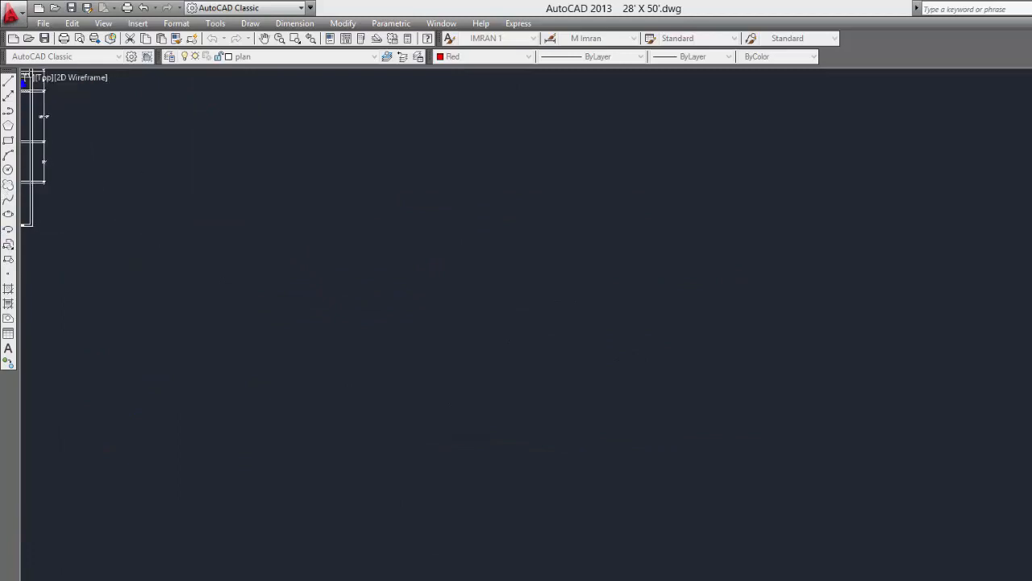
pyautogui.scroll(-4, 410, 282)
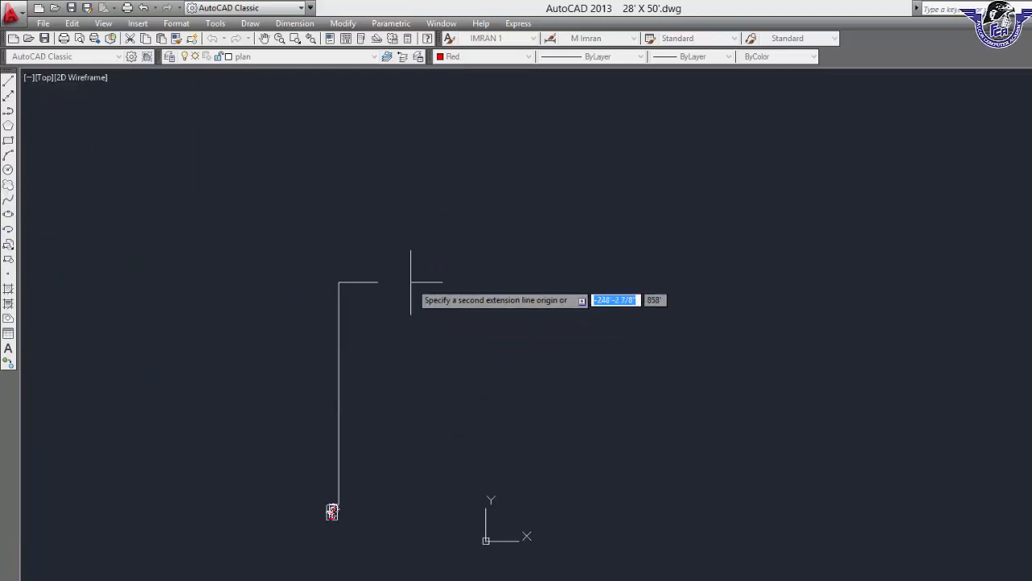
pyautogui.scroll(15, 369, 391)
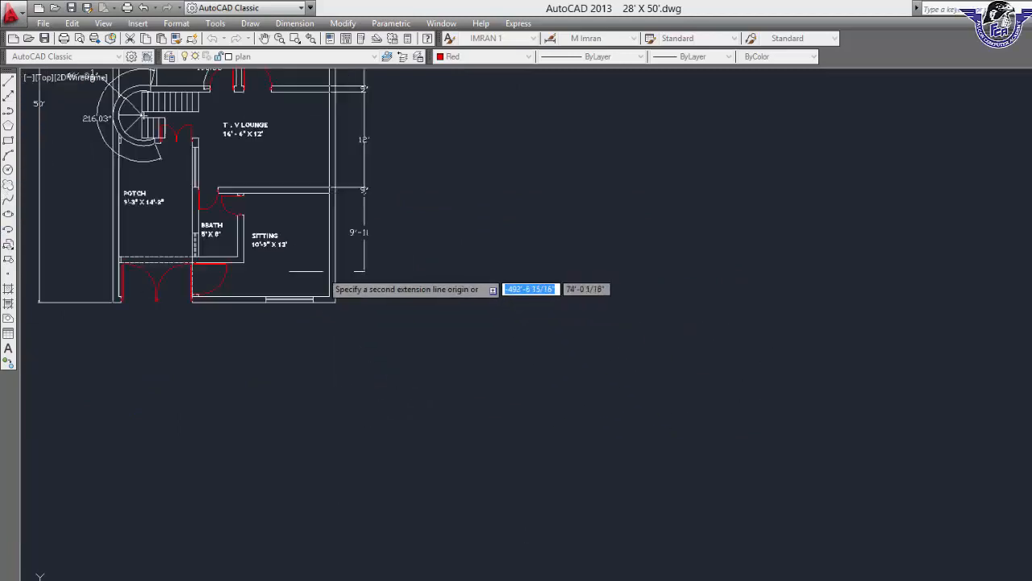
pyautogui.scroll(4, 342, 325)
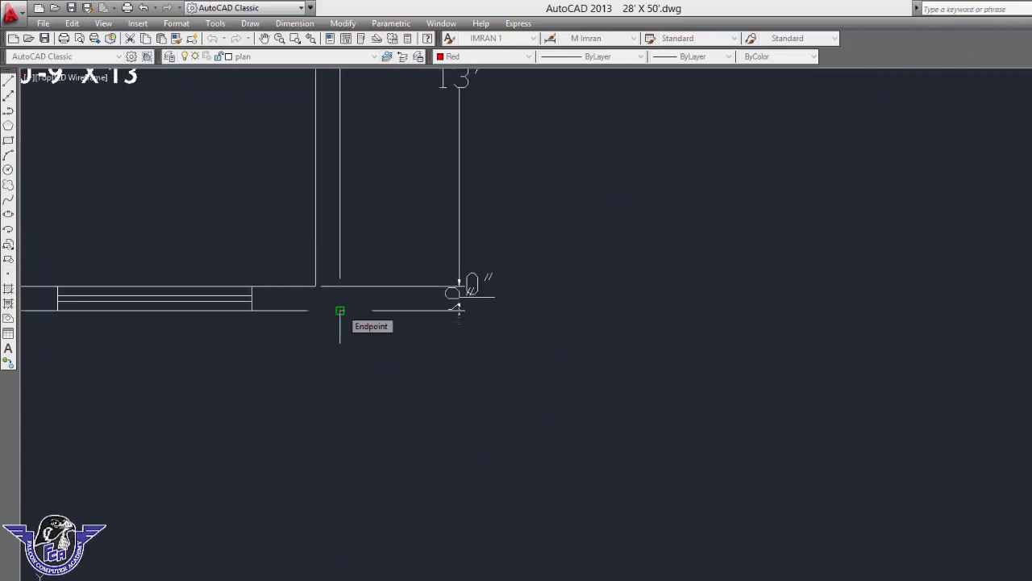
pyautogui.click(339, 310)
pyautogui.press('Return')
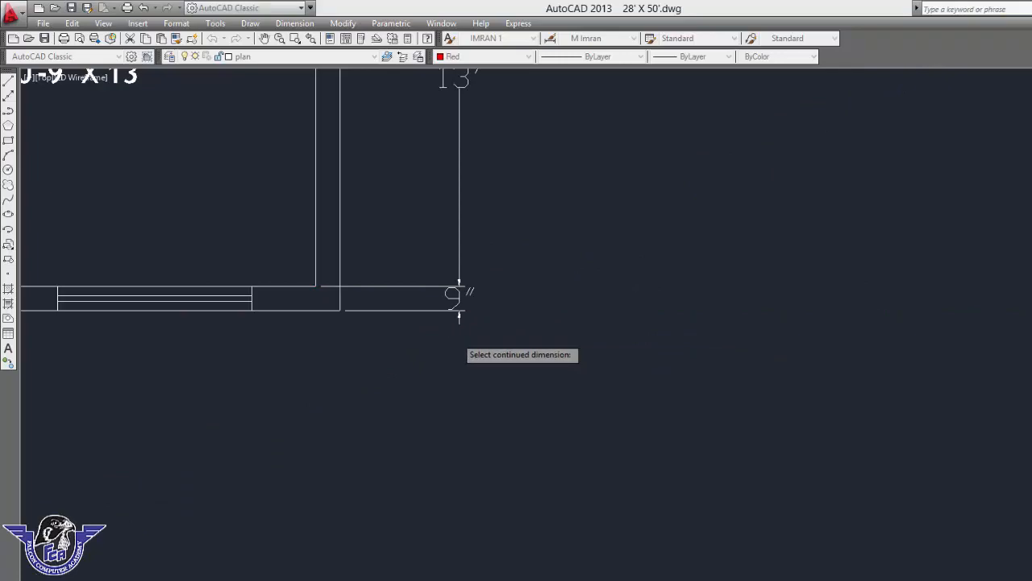
# Examine the continued dimension chain along the plan's right side and the overall dimensioned floor plan
pyautogui.scroll(-3, 457, 234)
pyautogui.moveTo(463, 240); pyautogui.dragTo(509, 452, button='middle')
pyautogui.scroll(4, 508, 555)
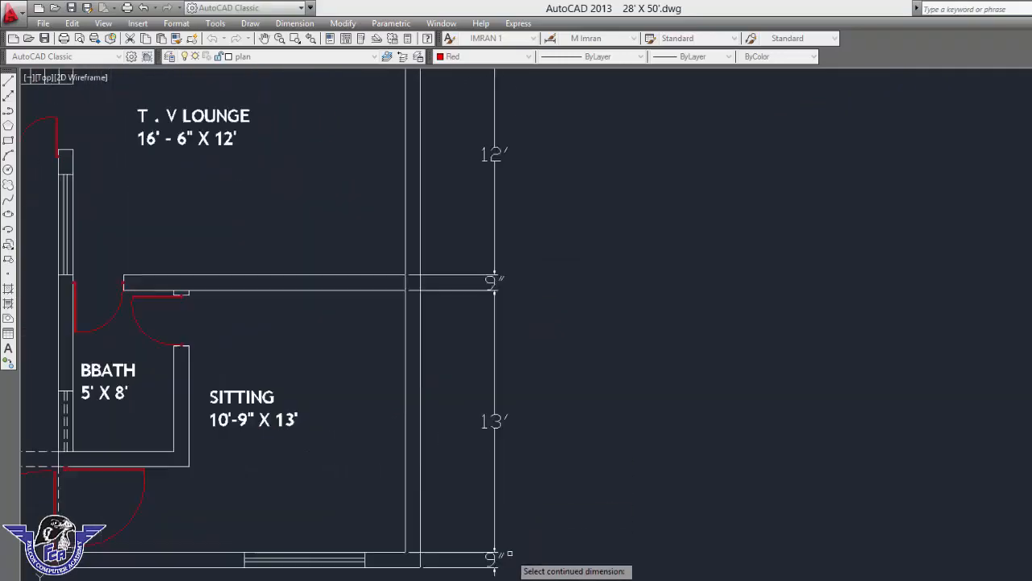
pyautogui.moveTo(484, 176); pyautogui.dragTo(582, 545, button='middle')
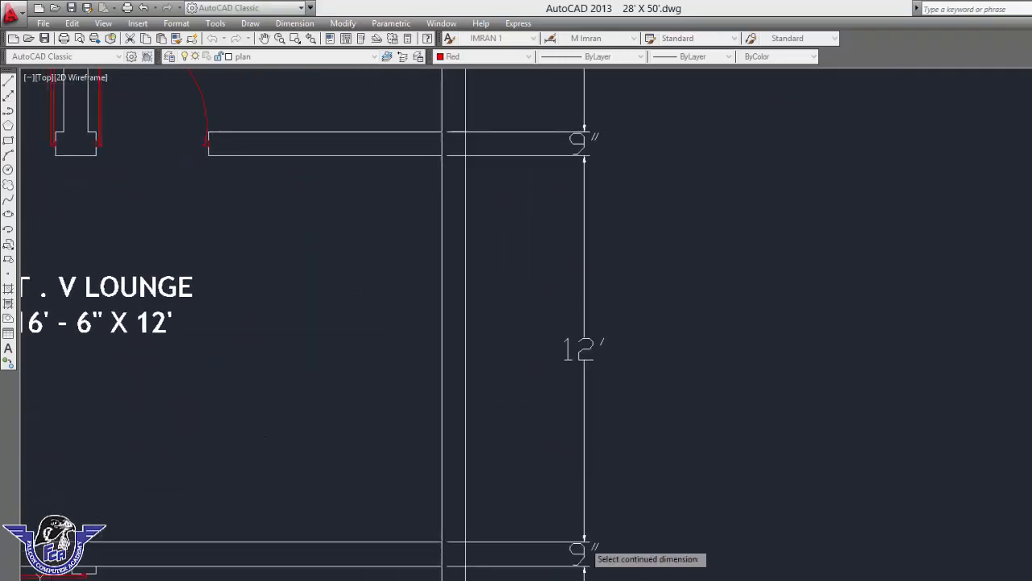
pyautogui.scroll(-6, 613, 306)
pyautogui.moveTo(618, 268); pyautogui.dragTo(678, 355, button='middle')
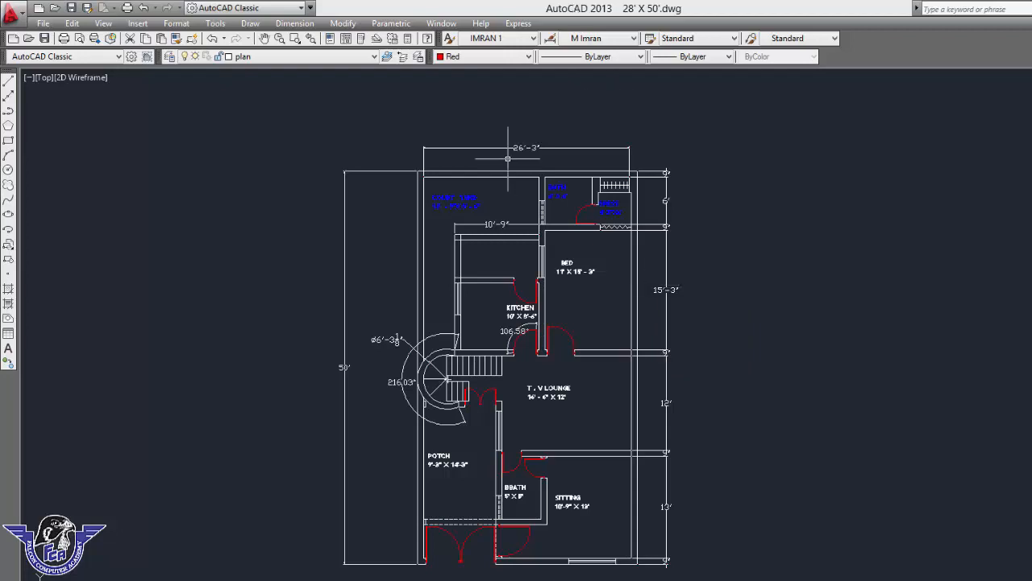
pyautogui.scroll(2, 508, 158)
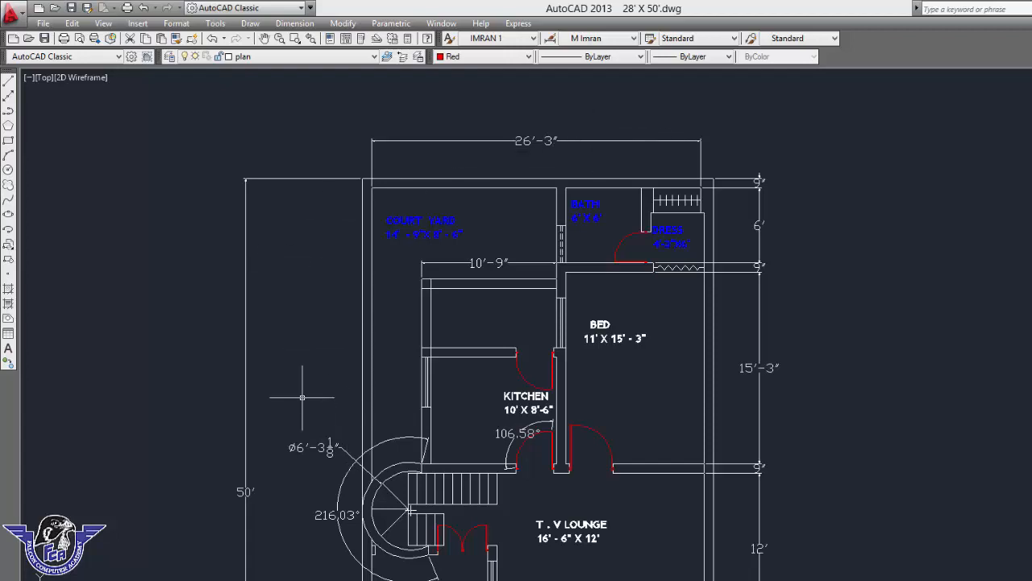
pyautogui.scroll(-2, 798, 421)
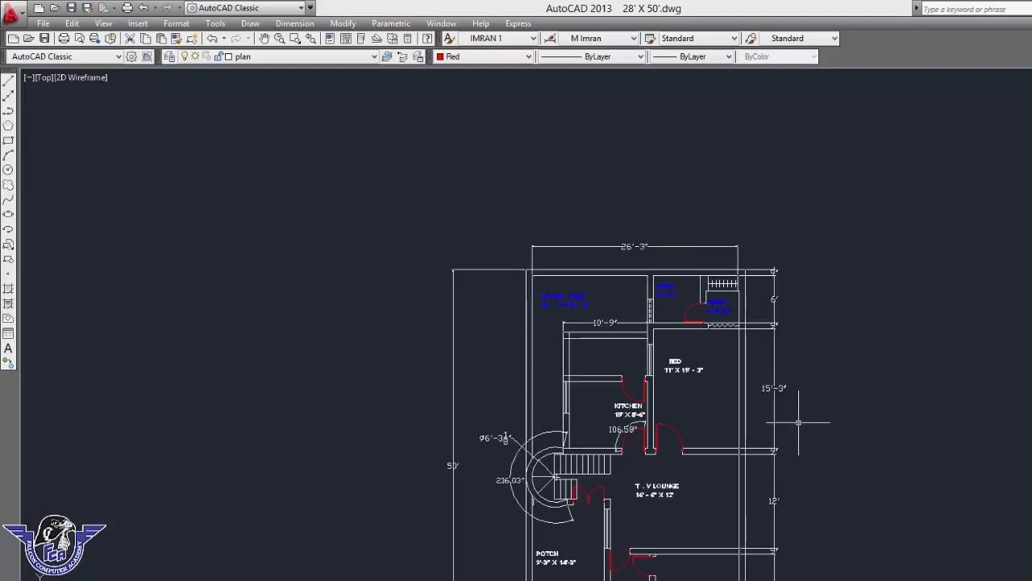
pyautogui.moveTo(748, 312); pyautogui.dragTo(725, 263, button='middle')
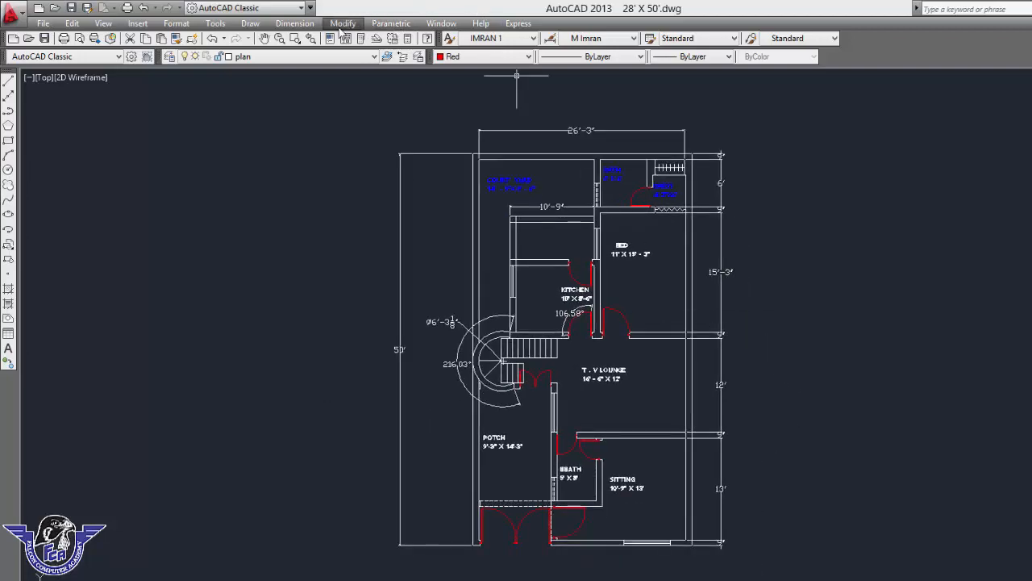
pyautogui.click(300, 25)
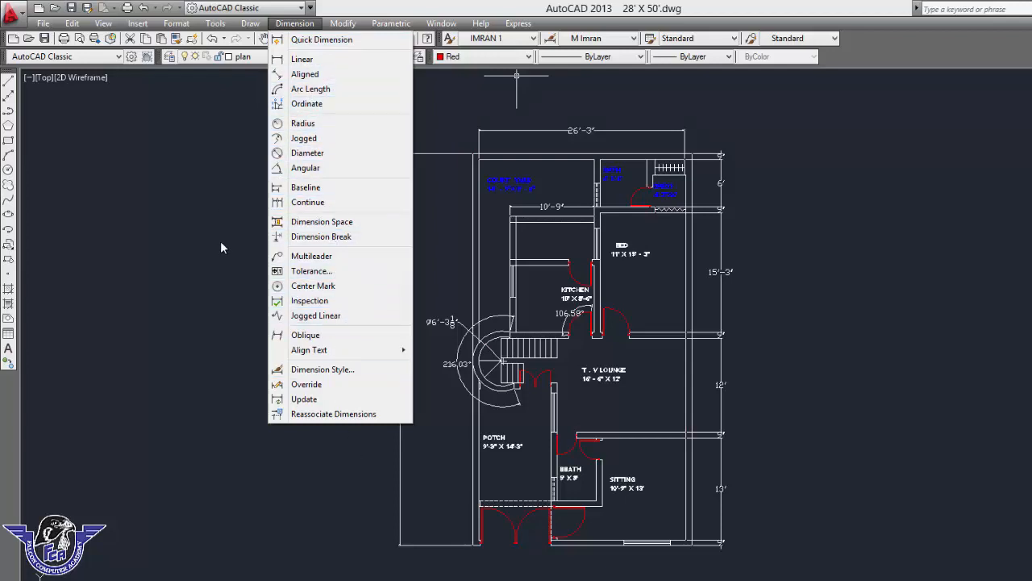
pyautogui.click(176, 295)
pyautogui.click(161, 331)
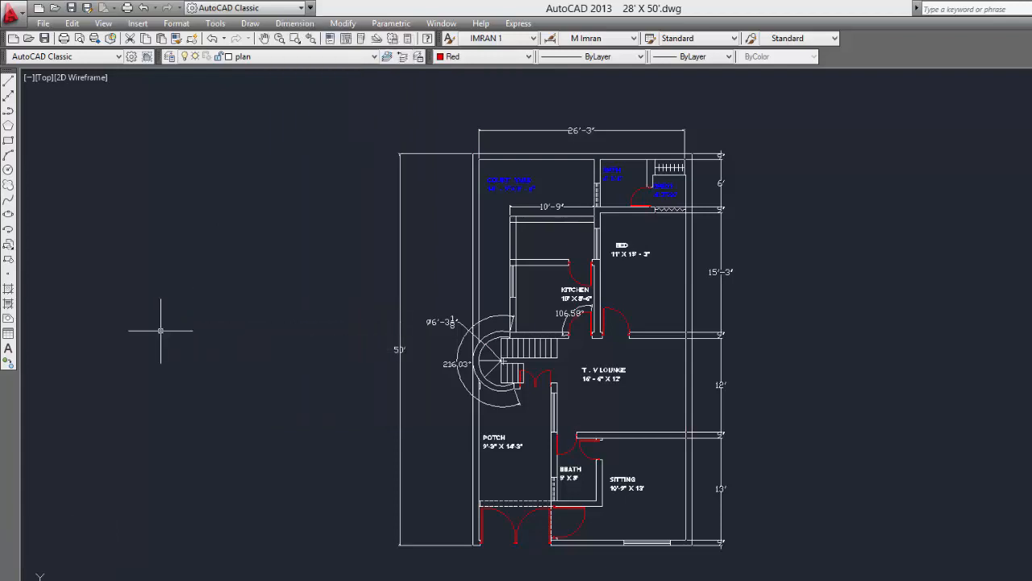